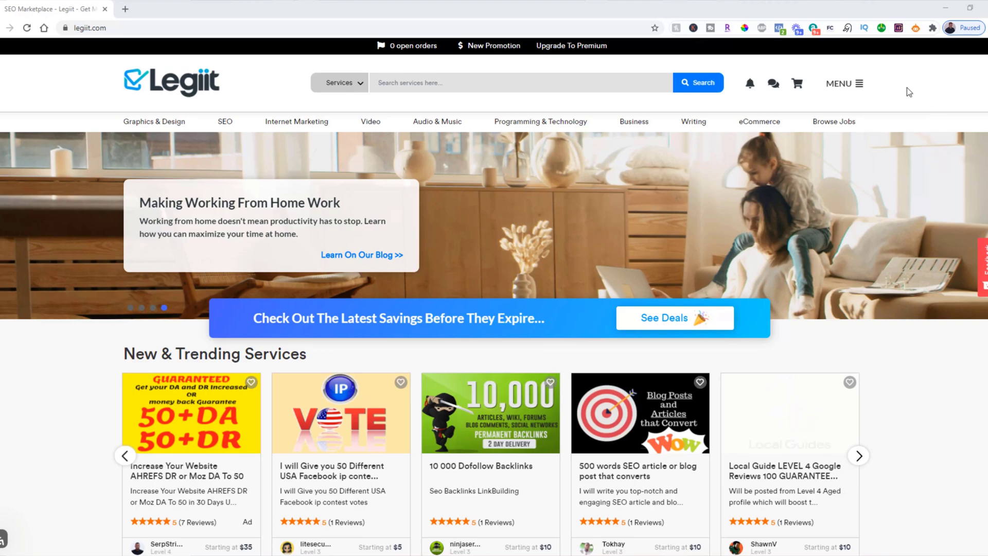
Step: Open account Settings and show the Withdrawal Account tab with the PayPal and Payoneer payout accounts
{"action": "left_click", "coordinate": [844, 84]}
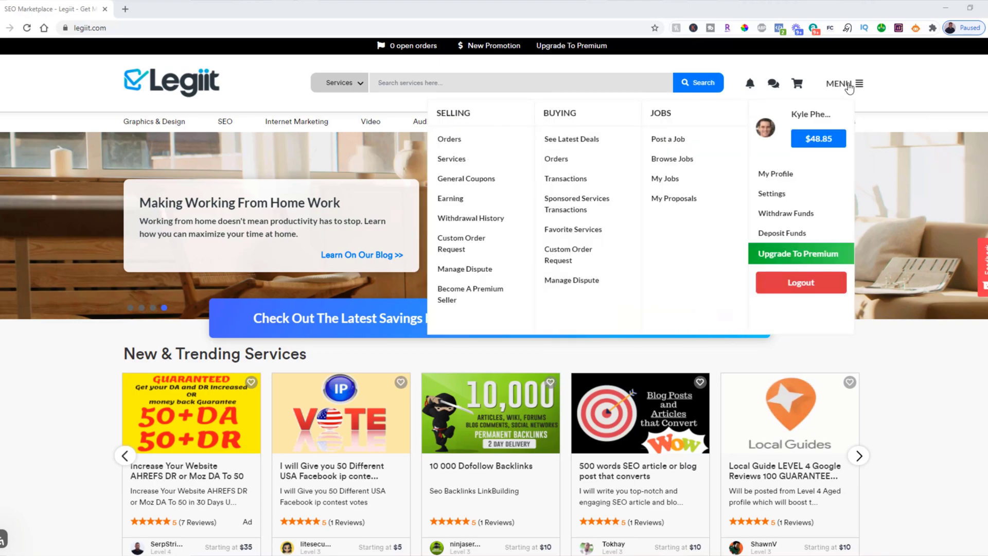
{"action": "left_click", "coordinate": [780, 198]}
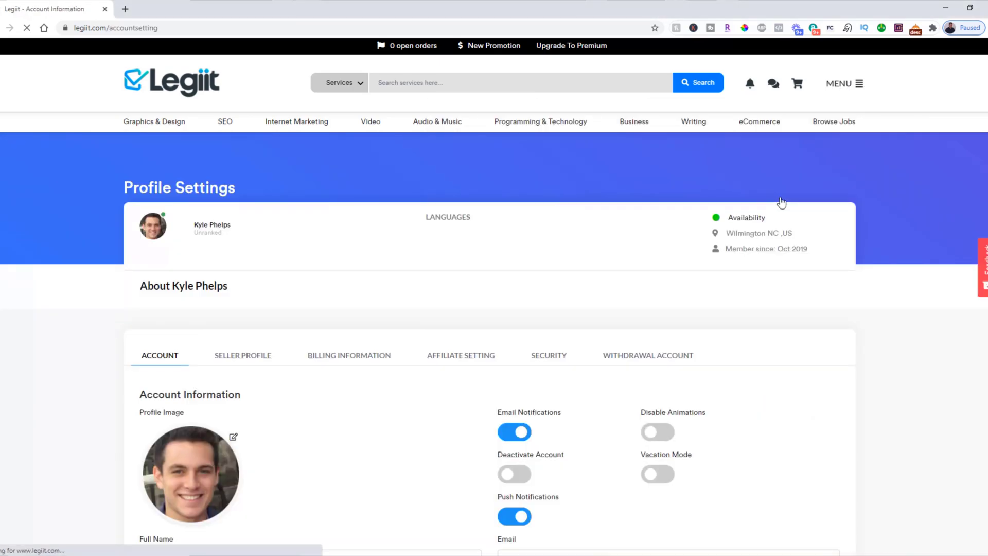
{"action": "scroll", "coordinate": [856, 276], "scroll_direction": "down", "scroll_amount": 2}
{"action": "scroll", "coordinate": [856, 275], "scroll_direction": "down", "scroll_amount": 3}
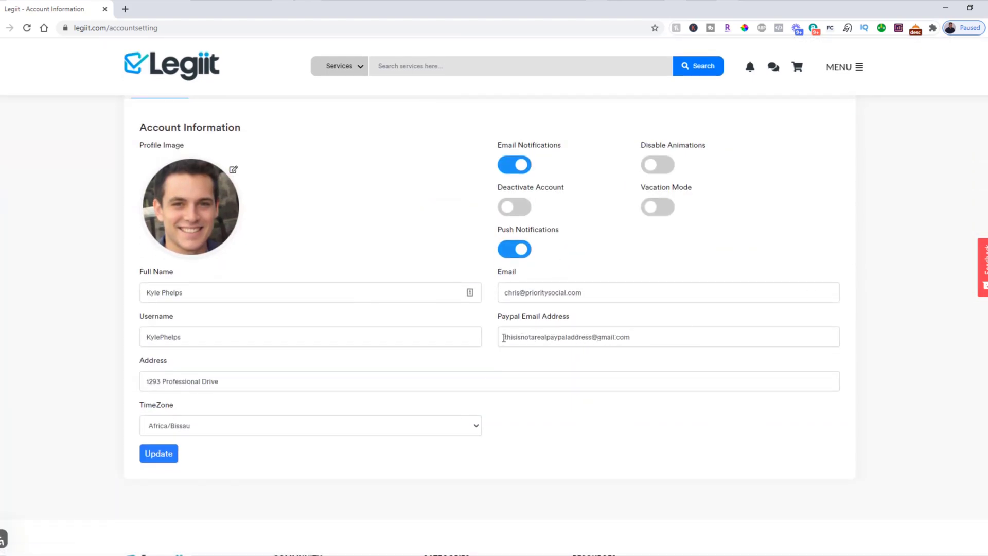
{"action": "scroll", "coordinate": [634, 363], "scroll_direction": "up", "scroll_amount": 4}
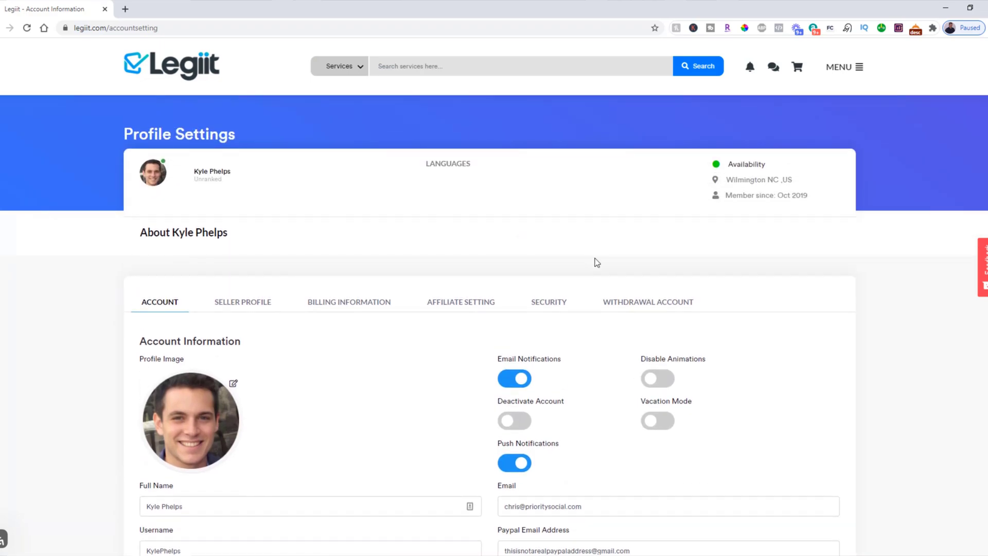
{"action": "left_click", "coordinate": [627, 308]}
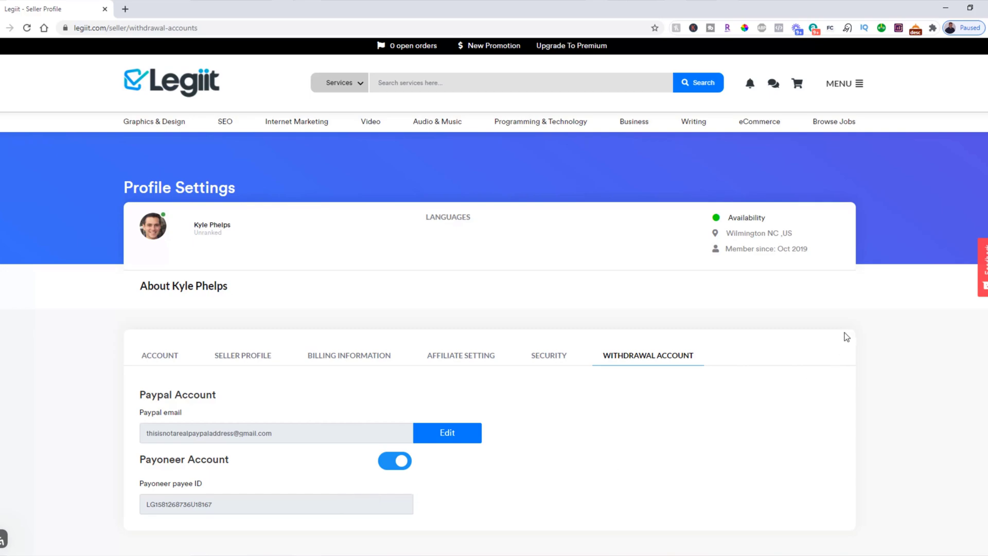
Step: Go to the Selling > Services page, which lists 0 services
{"action": "left_click", "coordinate": [846, 86]}
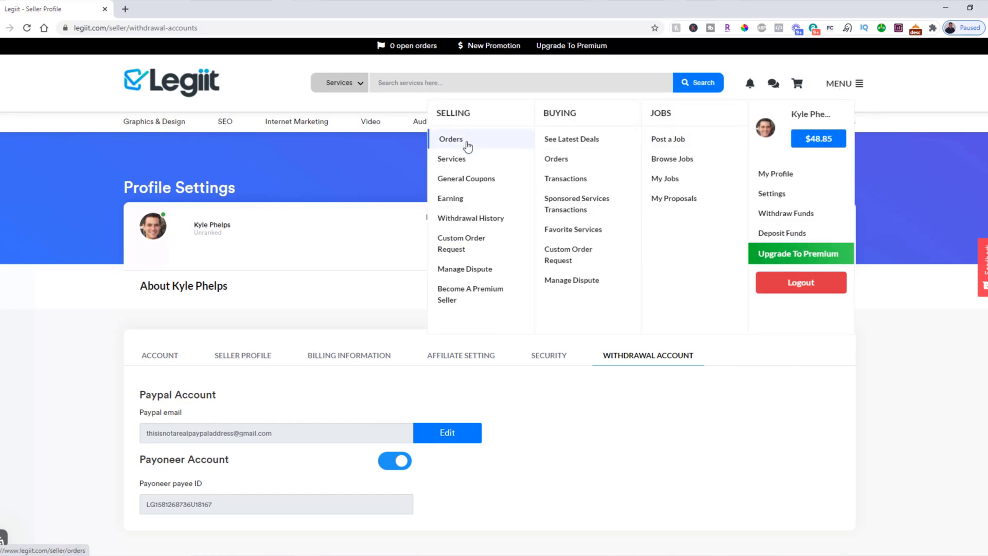
{"action": "left_click", "coordinate": [451, 159]}
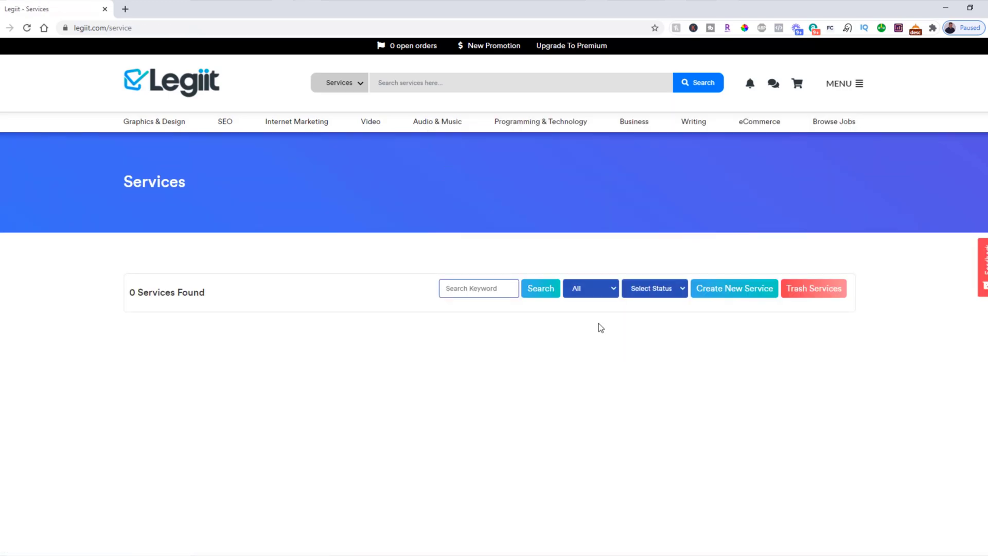
Step: Create a new service titled 'Complete Marketing Service', subtitled 'This is a complete marketing package'
{"action": "left_click", "coordinate": [734, 293]}
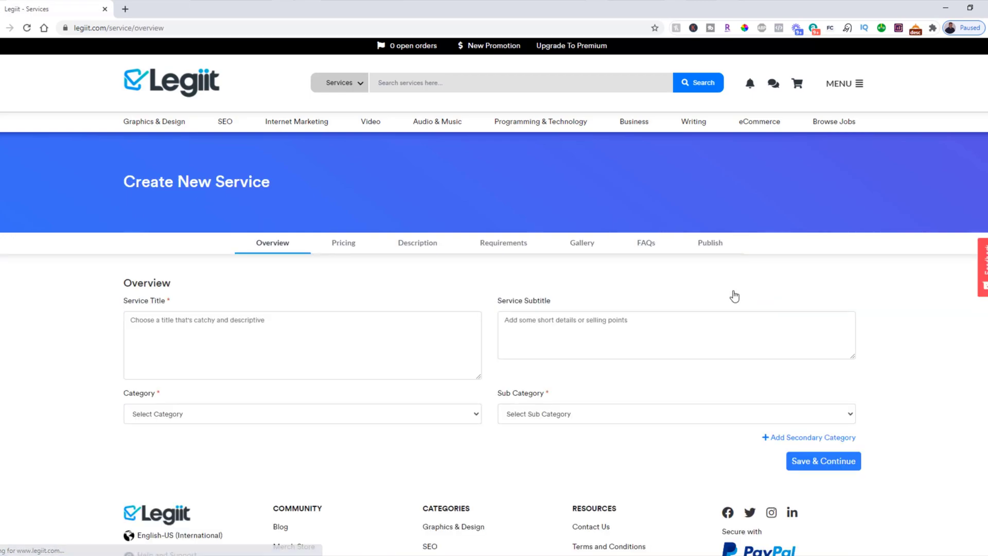
{"action": "left_click", "coordinate": [294, 343]}
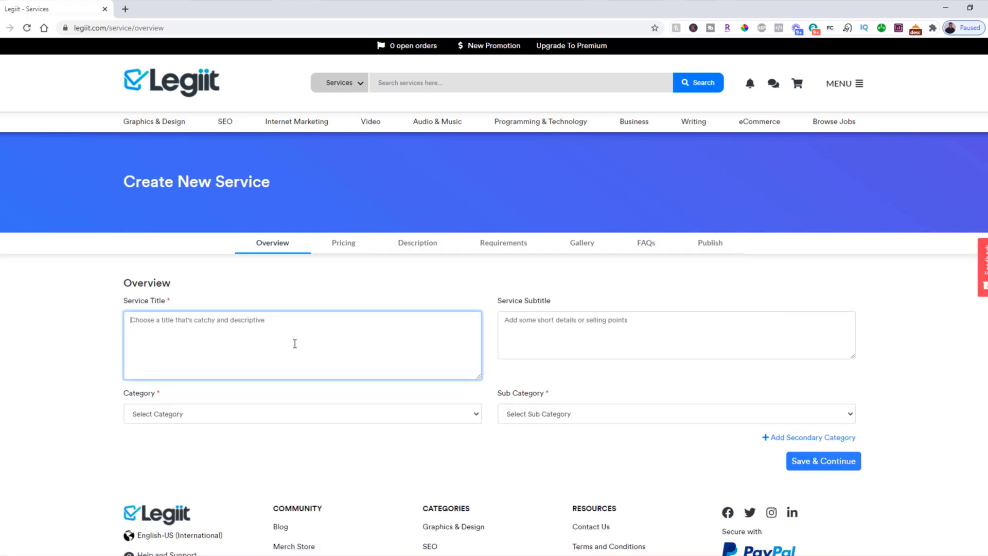
{"action": "type", "text": "I"}
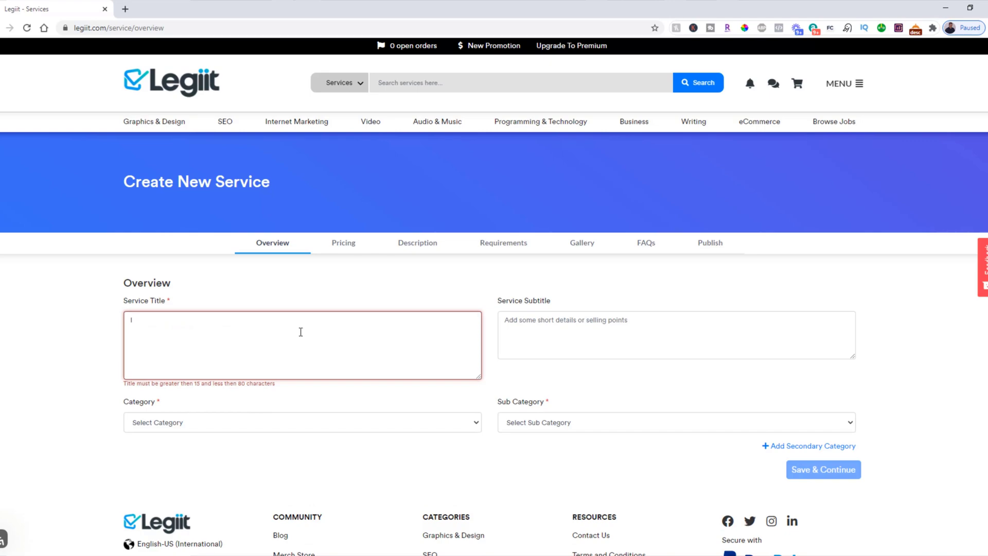
{"action": "type", "text": " will"}
{"action": "key", "text": "BackSpace"}
{"action": "key", "text": "BackSpace"}
{"action": "key", "text": "BackSpace"}
{"action": "key", "text": "BackSpace"}
{"action": "key", "text": "BackSpace"}
{"action": "type", "text": "can"}
{"action": "key", "text": "BackSpace"}
{"action": "key", "text": "BackSpace"}
{"action": "key", "text": "BackSpace"}
{"action": "key", "text": "BackSpace"}
{"action": "key", "text": "BackSpace"}
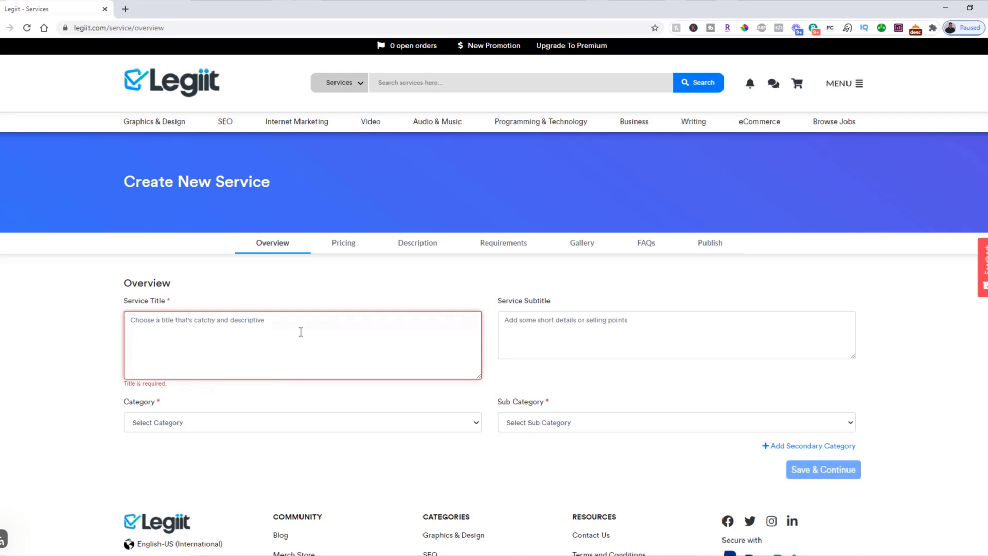
{"action": "type", "text": "Comp"}
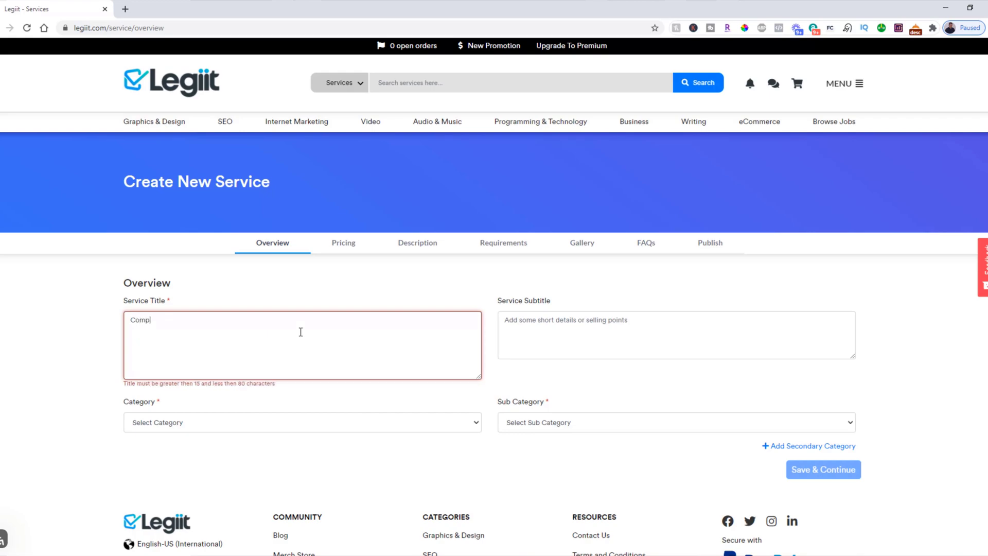
{"action": "type", "text": "lete Mark"}
{"action": "key", "text": "BackSpace"}
{"action": "key", "text": "BackSpace"}
{"action": "key", "text": "BackSpace"}
{"action": "type", "text": "Marketing"}
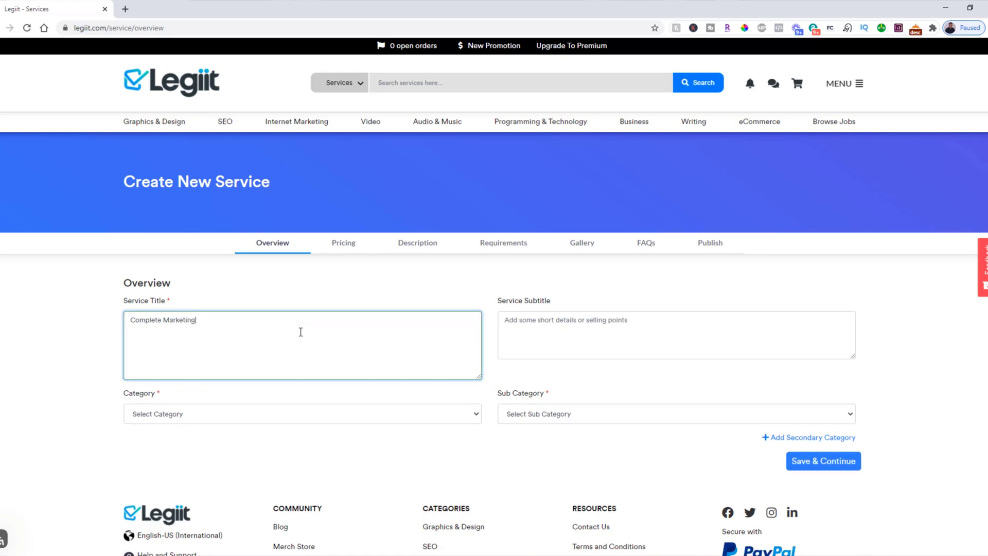
{"action": "type", "text": " Service"}
{"action": "key", "text": "Tab"}
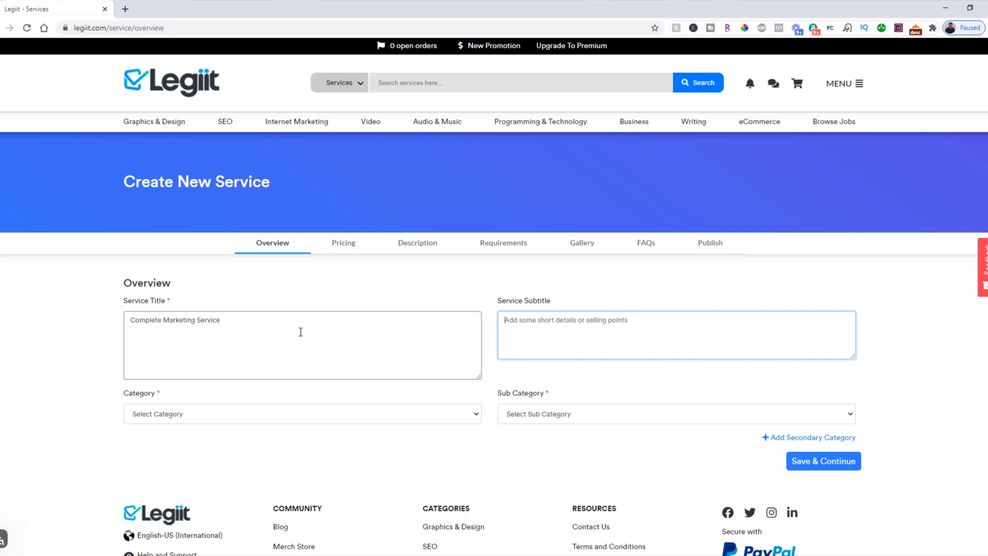
{"action": "type", "text": "Th"}
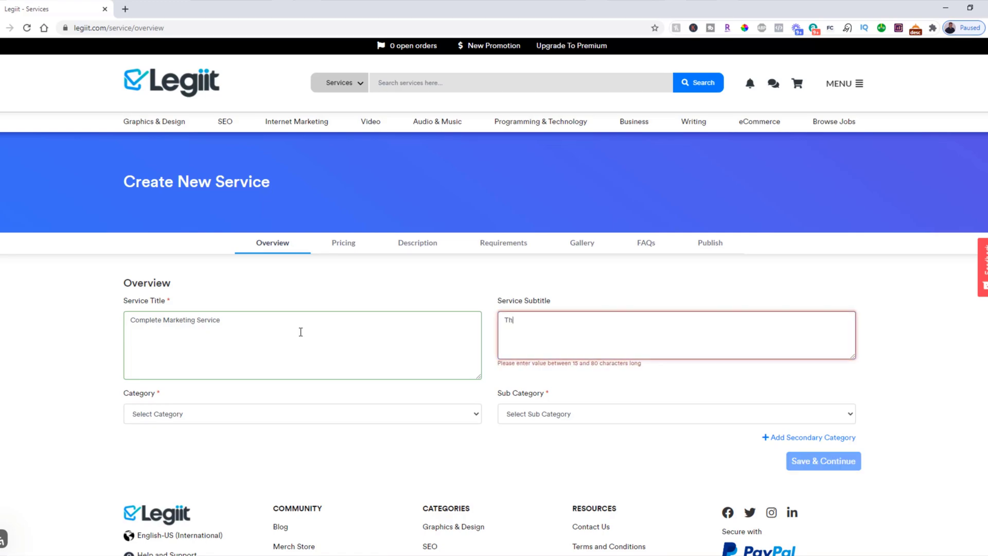
{"action": "type", "text": "is is a complete marketi"}
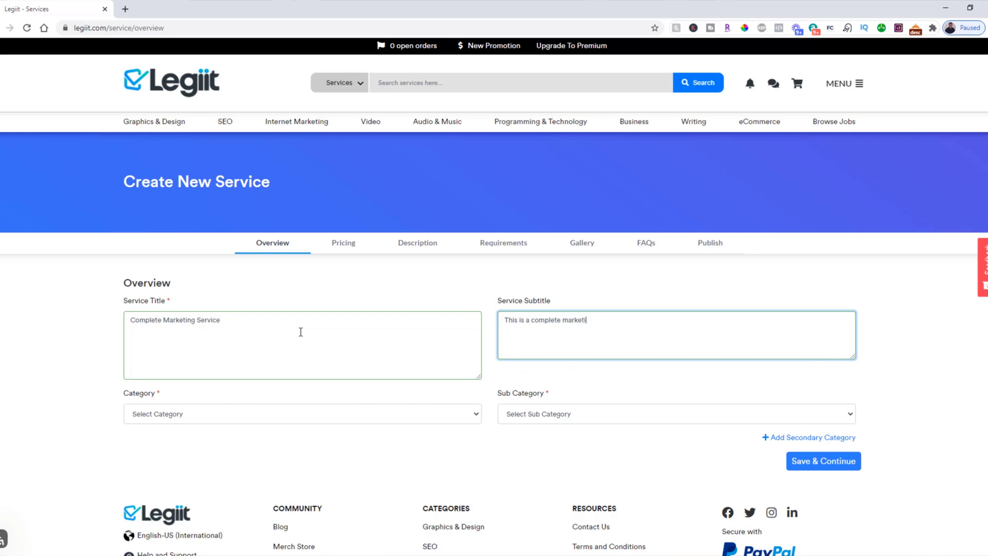
{"action": "type", "text": "ng package"}
Step: Set the primary category to Internet Marketing > Social Media Management
{"action": "left_click", "coordinate": [335, 427]}
{"action": "left_click", "coordinate": [335, 418]}
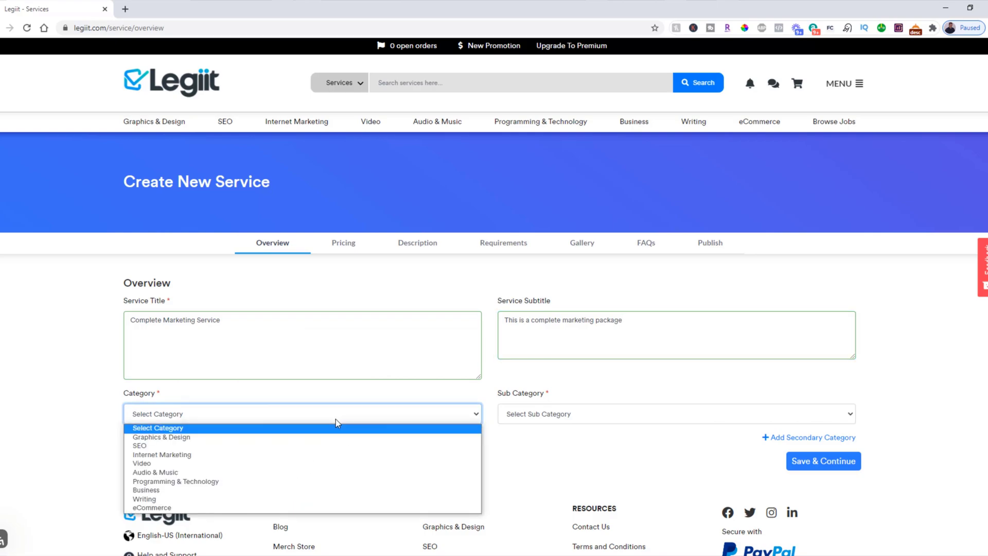
{"action": "left_click", "coordinate": [287, 455]}
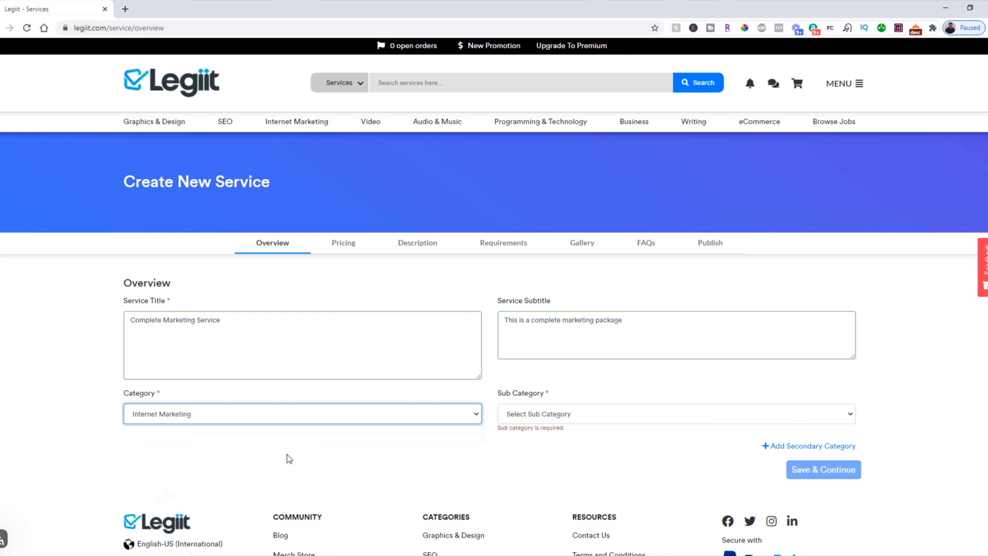
{"action": "left_click", "coordinate": [543, 415]}
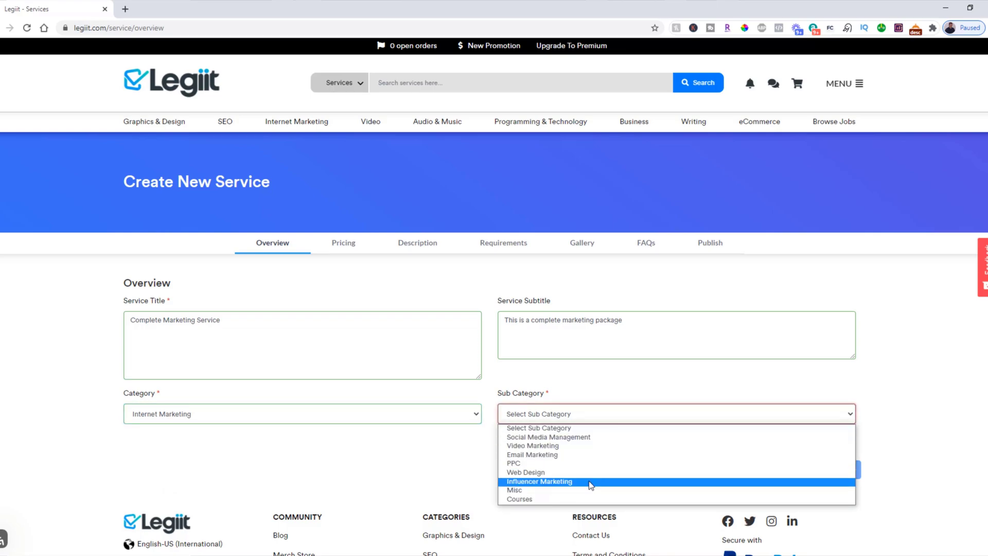
{"action": "left_click", "coordinate": [581, 439]}
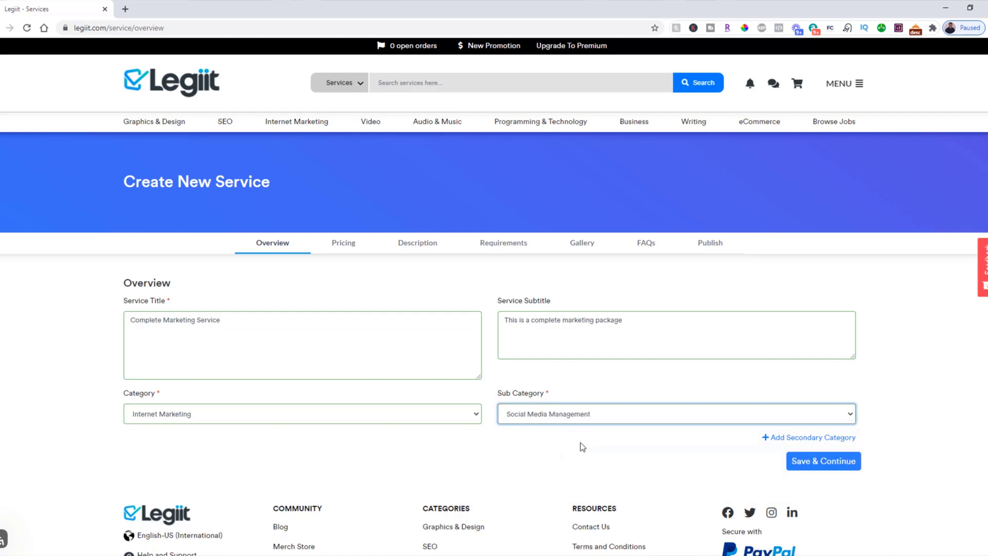
Step: Add a secondary Internet Marketing > Email Marketing category and save the overview
{"action": "left_click", "coordinate": [778, 438]}
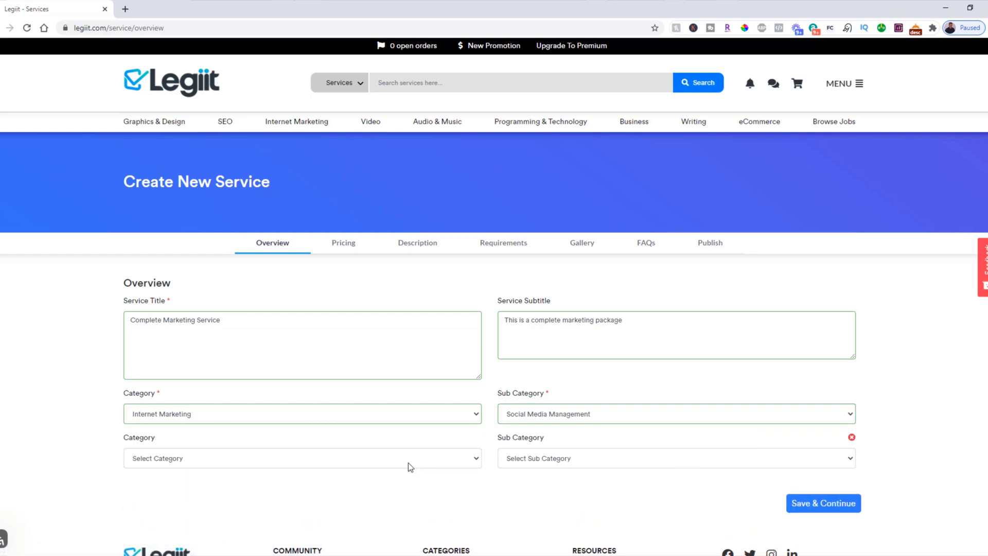
{"action": "left_click", "coordinate": [369, 458]}
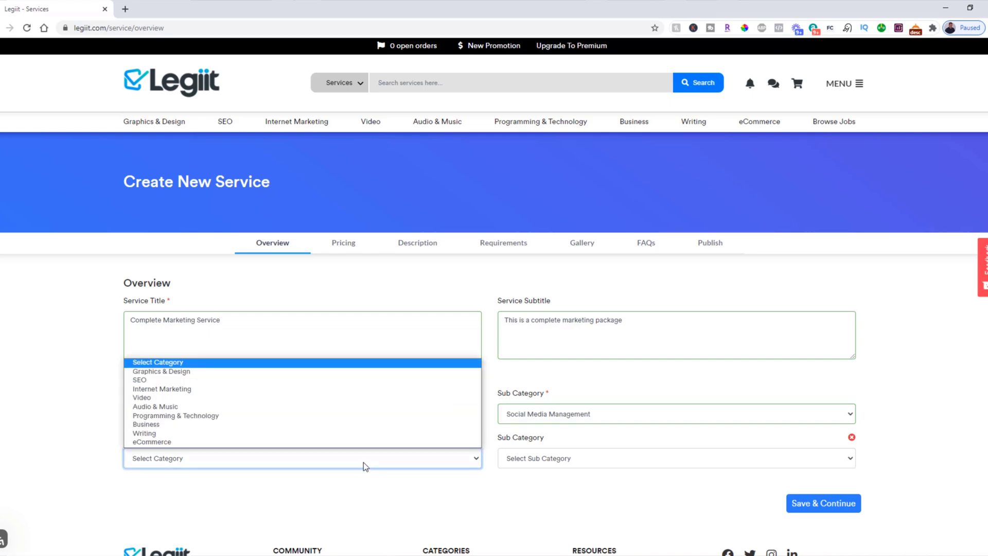
{"action": "left_click", "coordinate": [248, 393]}
{"action": "left_click", "coordinate": [524, 460]}
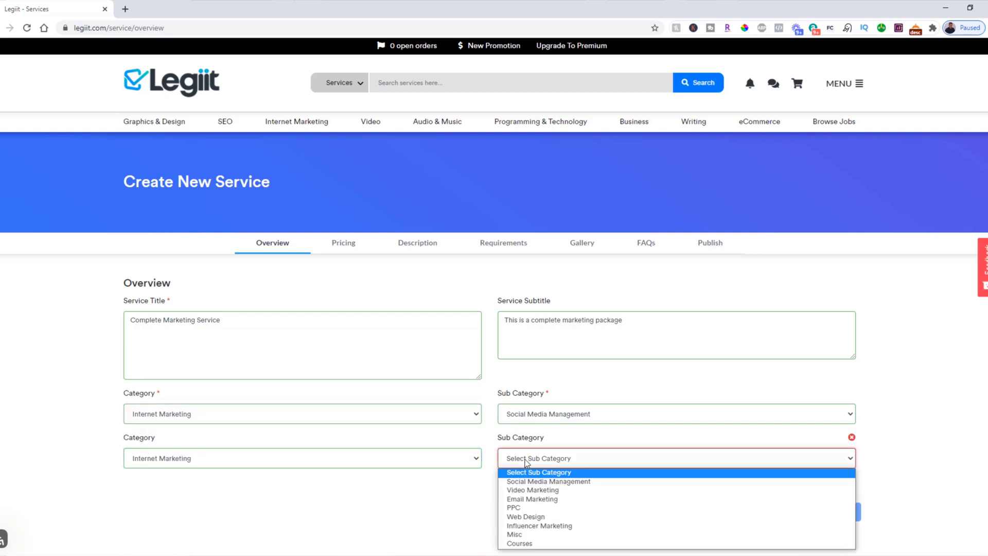
{"action": "left_click", "coordinate": [529, 499]}
{"action": "scroll", "coordinate": [787, 503], "scroll_direction": "down", "scroll_amount": 1}
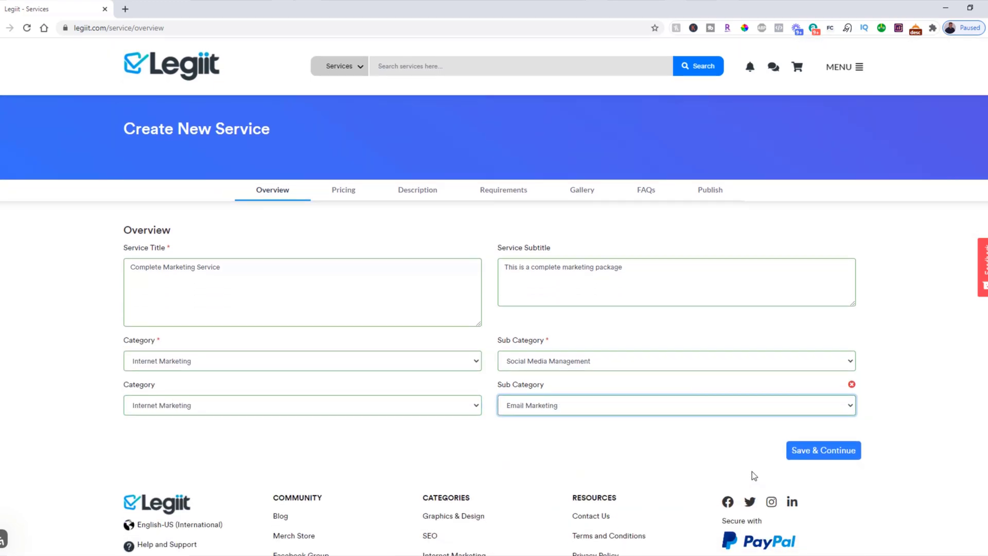
{"action": "left_click", "coordinate": [821, 451]}
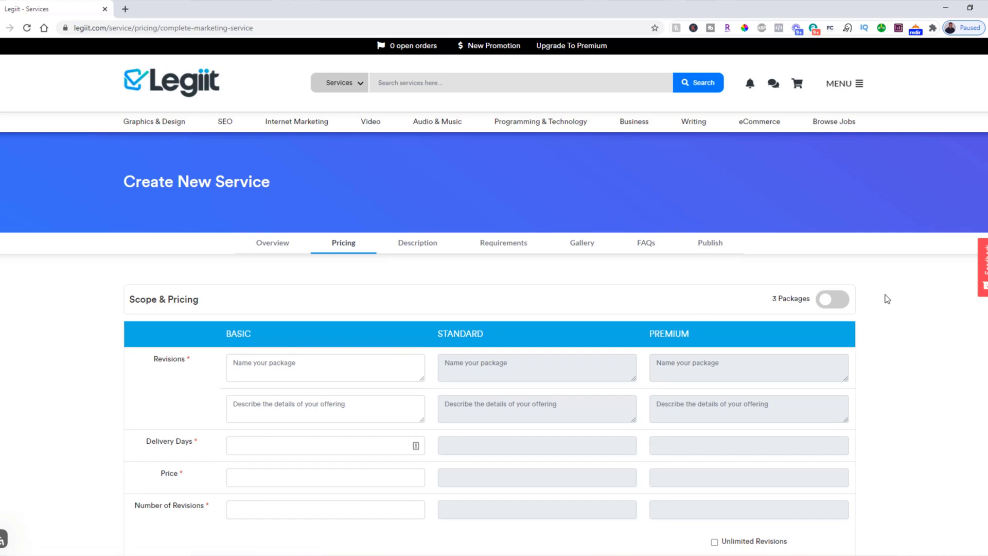
Step: Switch to a single package and name the Basic package 'The Ultimate Marketing Package'
{"action": "left_click", "coordinate": [821, 301]}
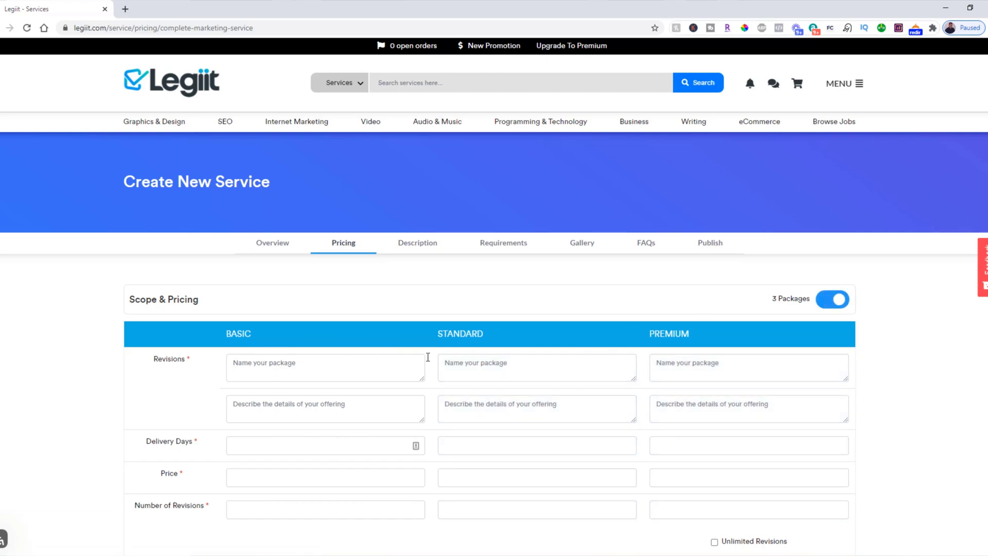
{"action": "left_click", "coordinate": [836, 303]}
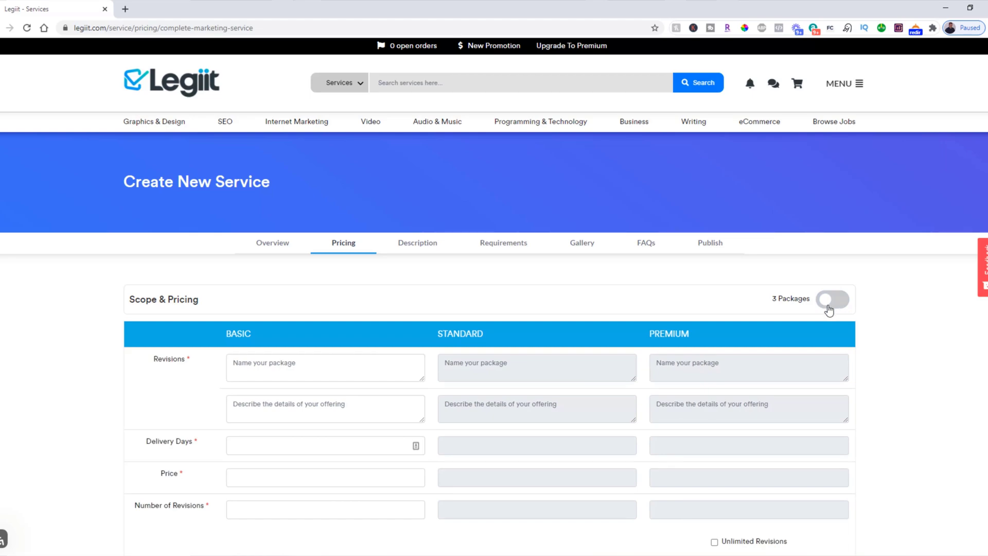
{"action": "left_click", "coordinate": [332, 366]}
{"action": "type", "text": "T"}
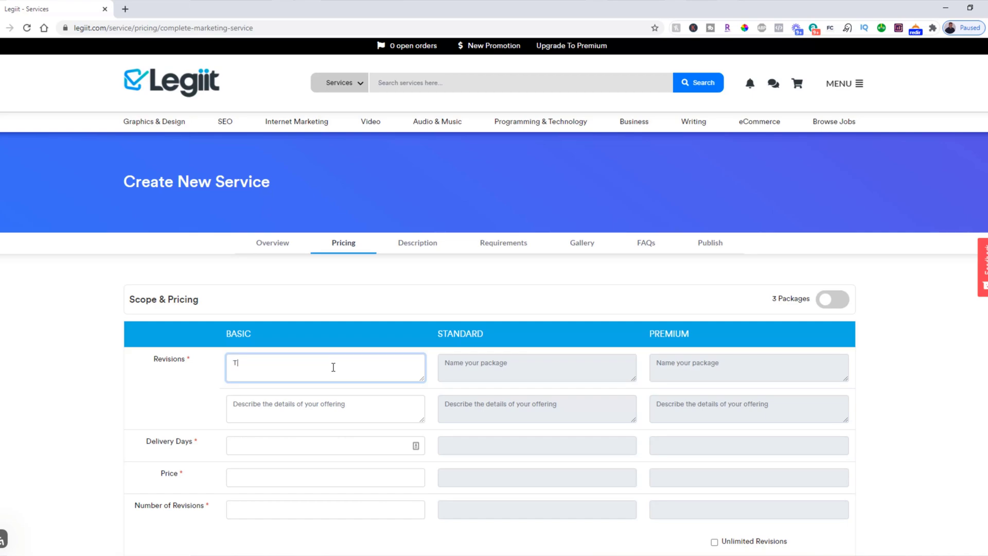
{"action": "type", "text": "he Ultimate Marketing Packaged"}
{"action": "key", "text": "BackSpace"}
{"action": "key", "text": "ctrl+a"}
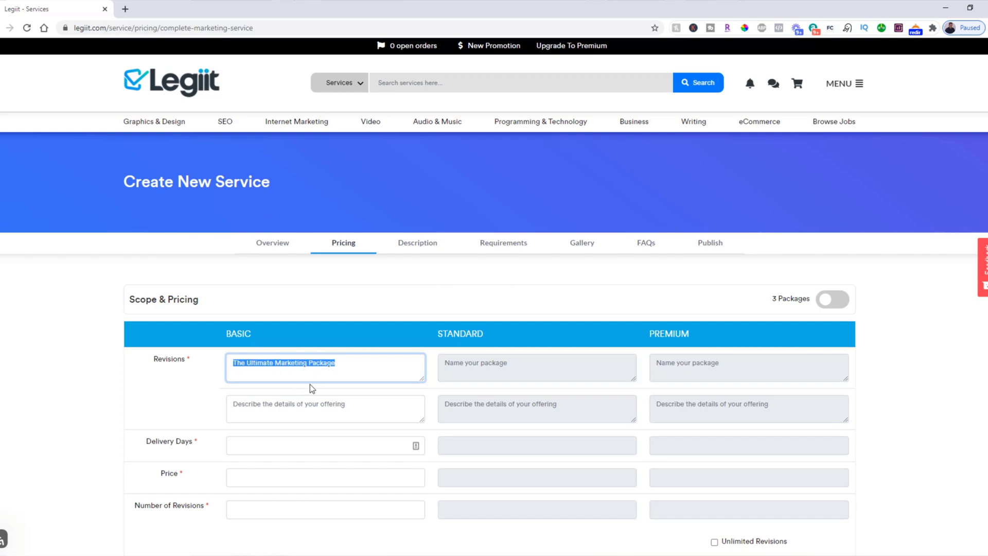
Step: Describe the Basic package as 'Grow your business with us!'
{"action": "left_click", "coordinate": [310, 415]}
{"action": "type", "text": "G"}
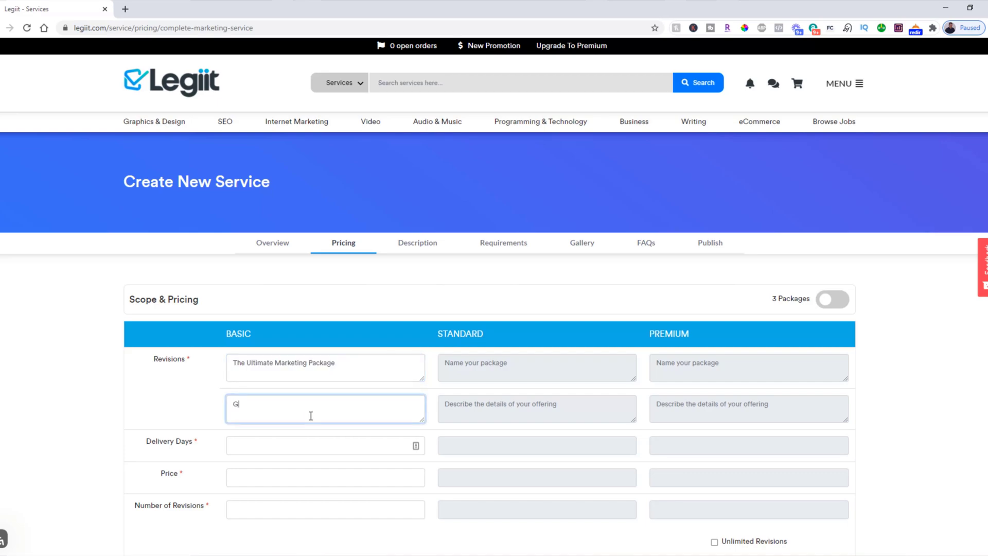
{"action": "type", "text": "row your busiensss wiut"}
{"action": "key", "text": "BackSpace"}
{"action": "type", "text": "th us!"}
{"action": "right_click", "coordinate": [281, 404]}
{"action": "left_click", "coordinate": [346, 238]}
Step: Set the Basic package to 30 delivery days and a price of 500
{"action": "left_click", "coordinate": [298, 450]}
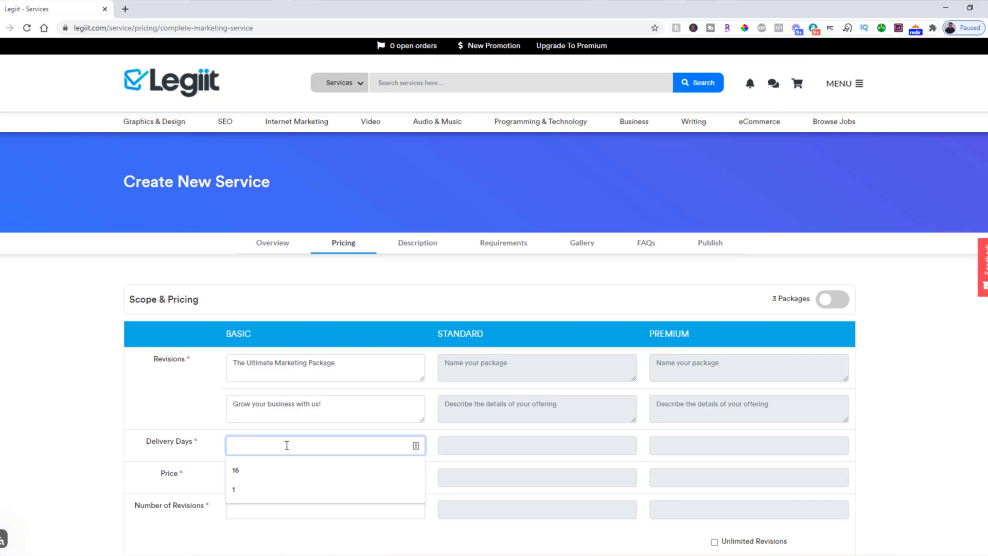
{"action": "type", "text": "30"}
{"action": "key", "text": "BackSpace"}
{"action": "type", "text": "1"}
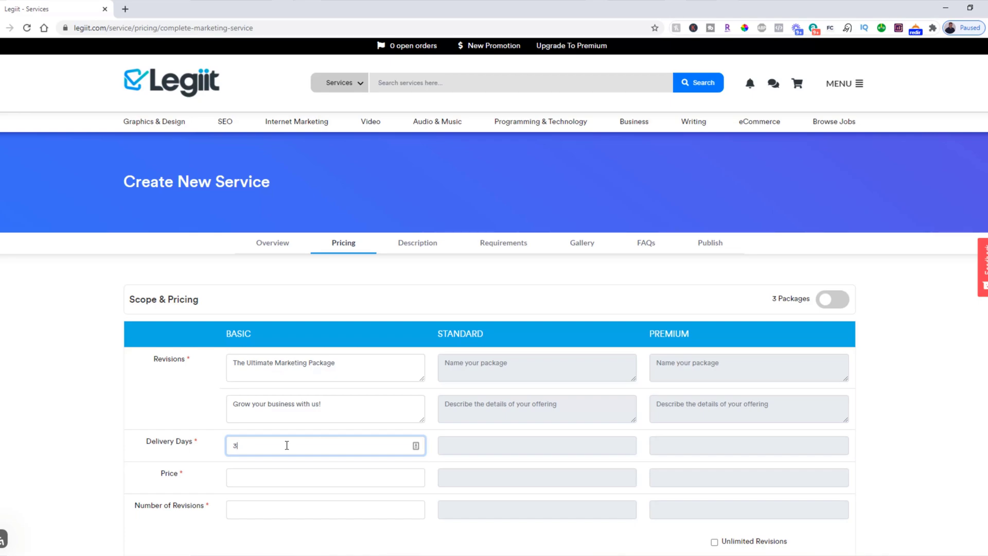
{"action": "key", "text": "BackSpace"}
{"action": "type", "text": "0"}
{"action": "left_click", "coordinate": [262, 475]}
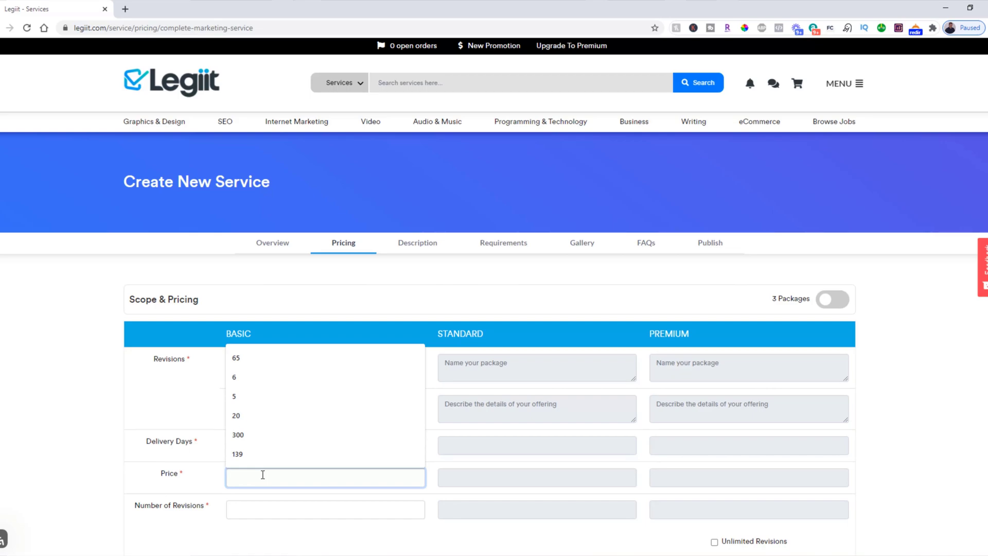
{"action": "type", "text": "500"}
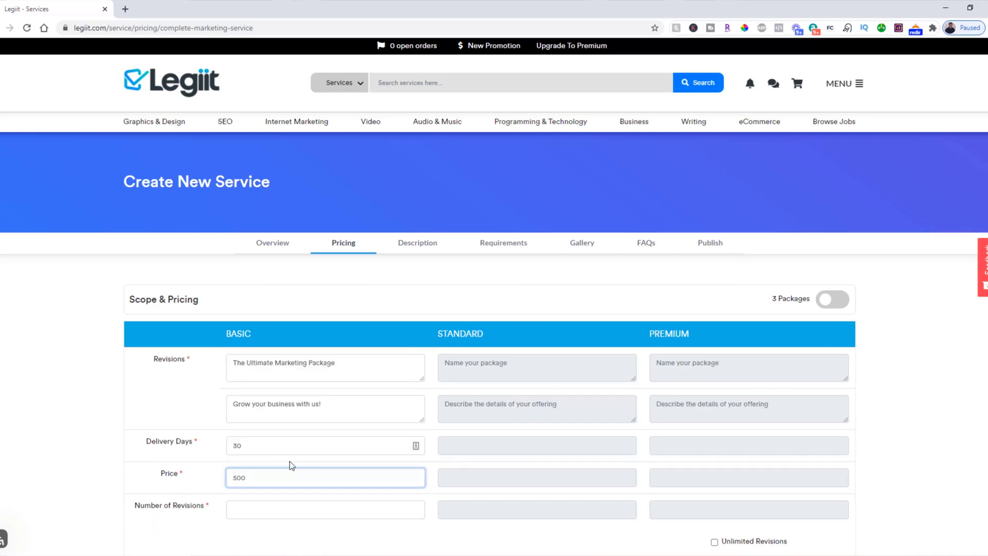
Step: Set the Basic package's number of revisions to 1
{"action": "scroll", "coordinate": [239, 444], "scroll_direction": "down", "scroll_amount": 2}
{"action": "left_click", "coordinate": [242, 401]}
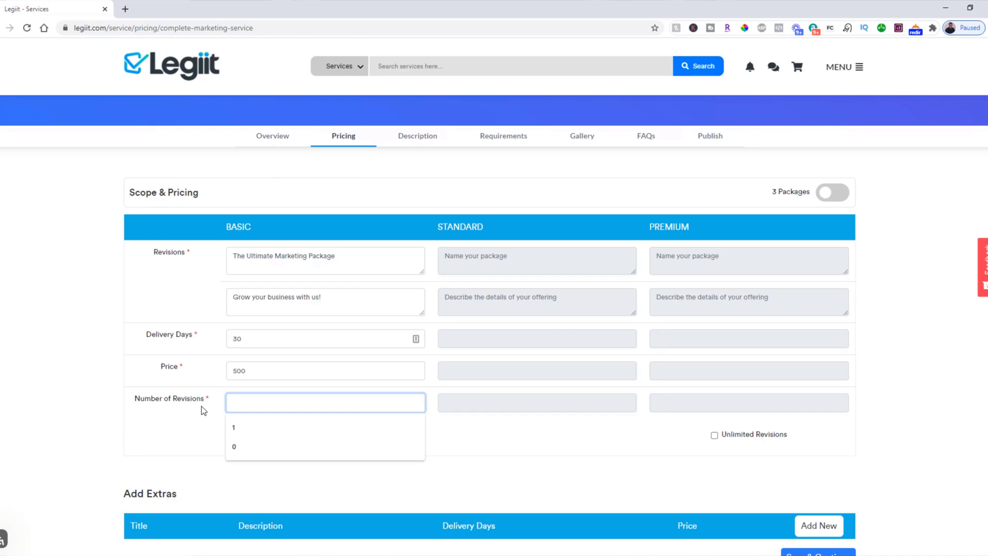
{"action": "type", "text": "0"}
{"action": "key", "text": "BackSpace"}
{"action": "type", "text": "9999"}
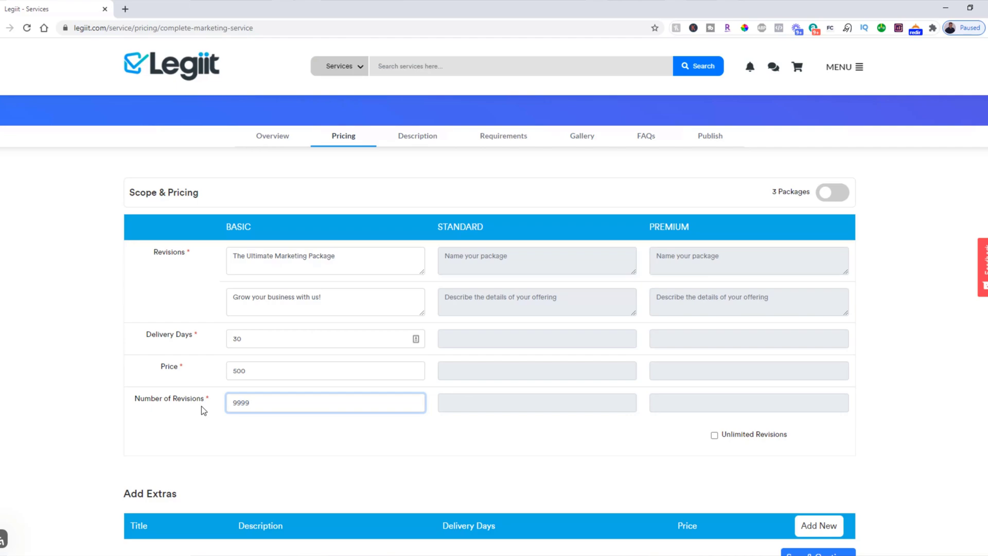
{"action": "key", "text": "BackSpace"}
{"action": "key", "text": "BackSpace"}
{"action": "key", "text": "BackSpace"}
{"action": "key", "text": "BackSpace"}
{"action": "type", "text": "1"}
{"action": "scroll", "coordinate": [633, 431], "scroll_direction": "down", "scroll_amount": 2}
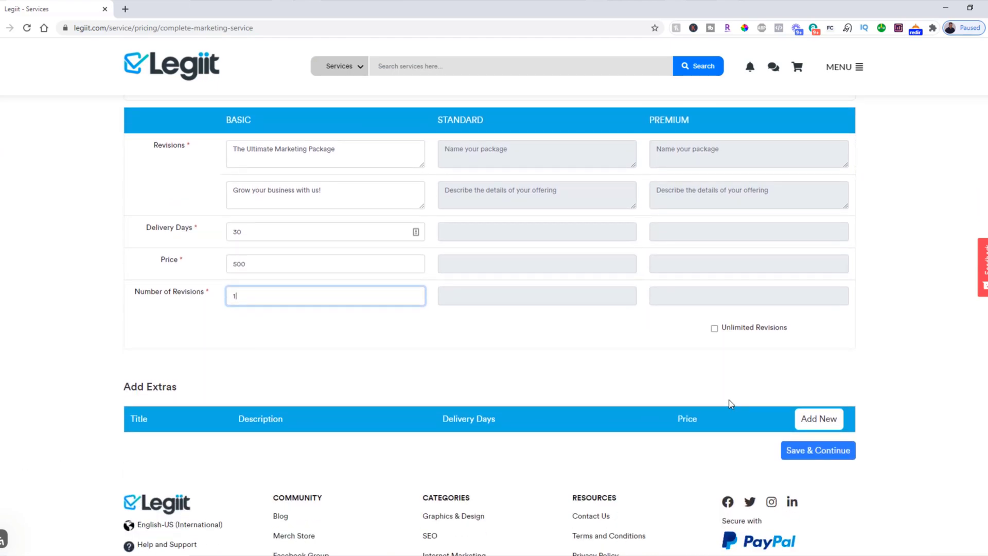
Step: Add the extra 'Add A Video' (description 'Add A Video', 5 days, price 100) and save pricing
{"action": "left_click", "coordinate": [806, 419]}
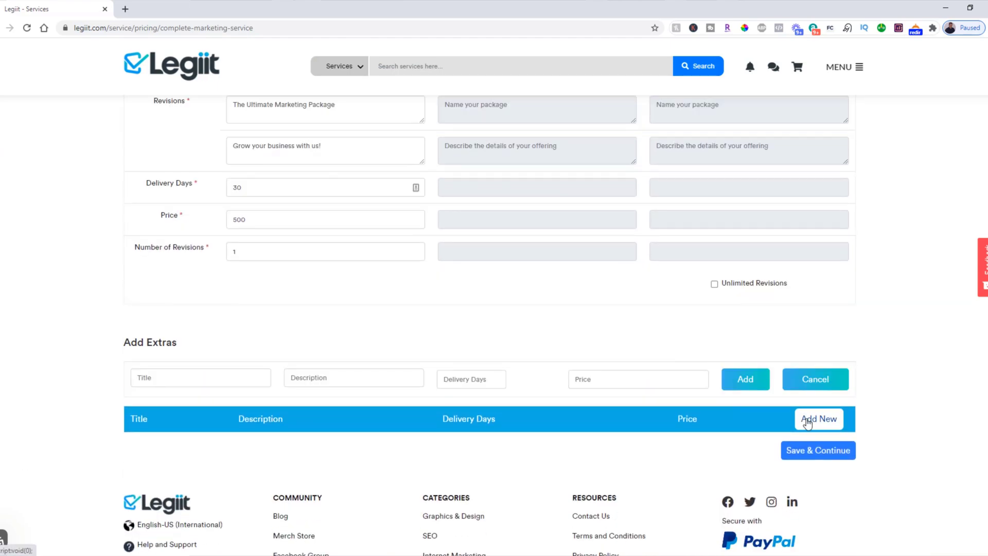
{"action": "left_click", "coordinate": [231, 378]}
{"action": "type", "text": "Add"}
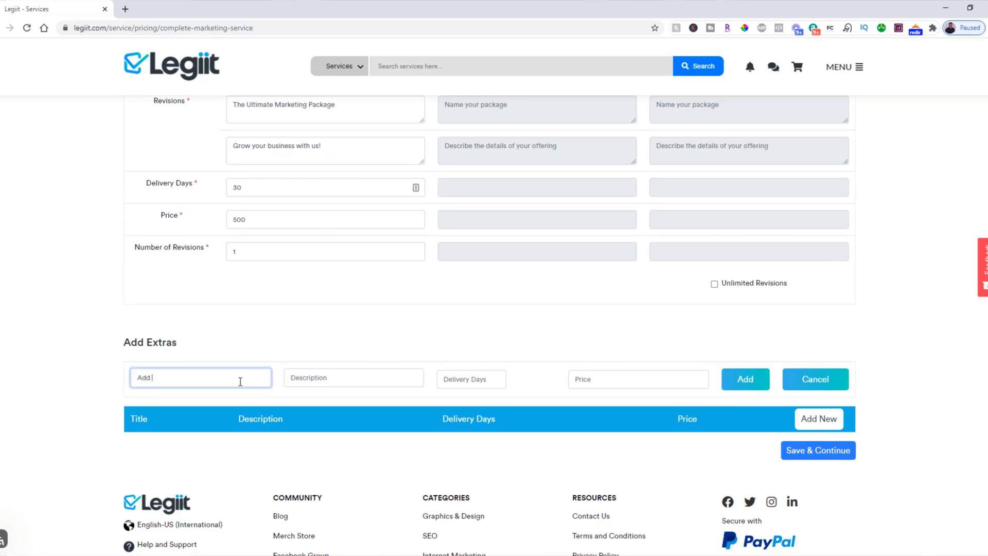
{"action": "type", "text": "A Video"}
{"action": "key", "text": "Tab"}
{"action": "type", "text": "A"}
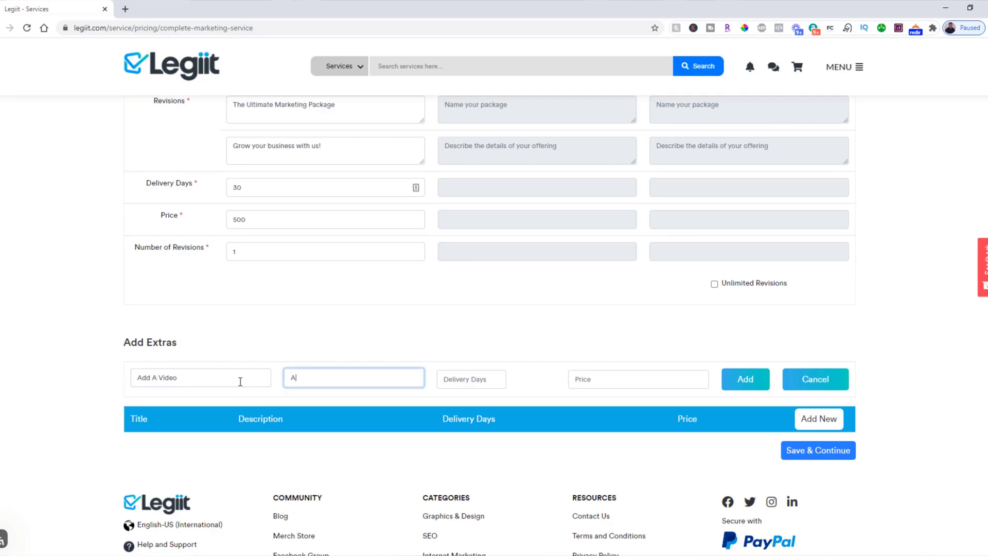
{"action": "type", "text": "dd A Video"}
{"action": "key", "text": "Tab"}
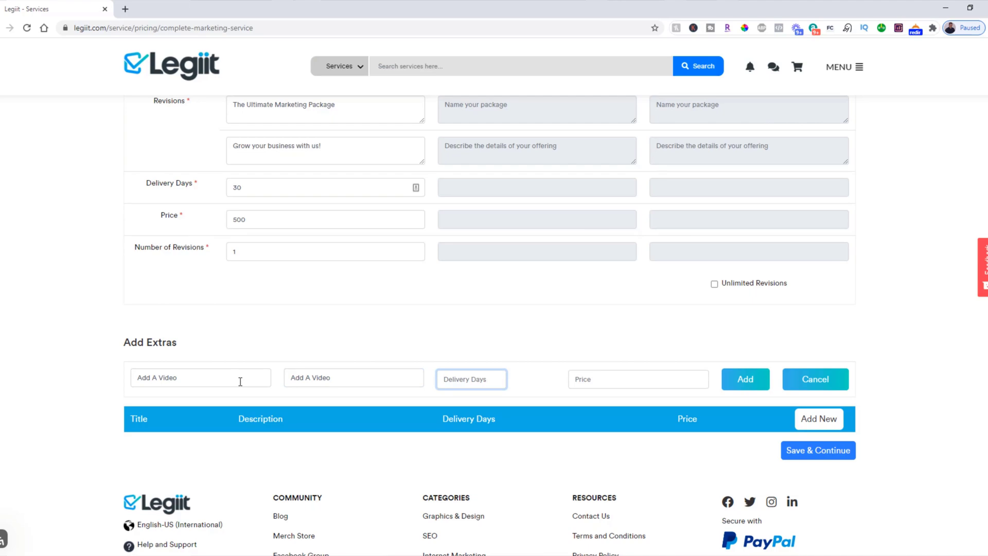
{"action": "type", "text": "5"}
{"action": "key", "text": "Tab"}
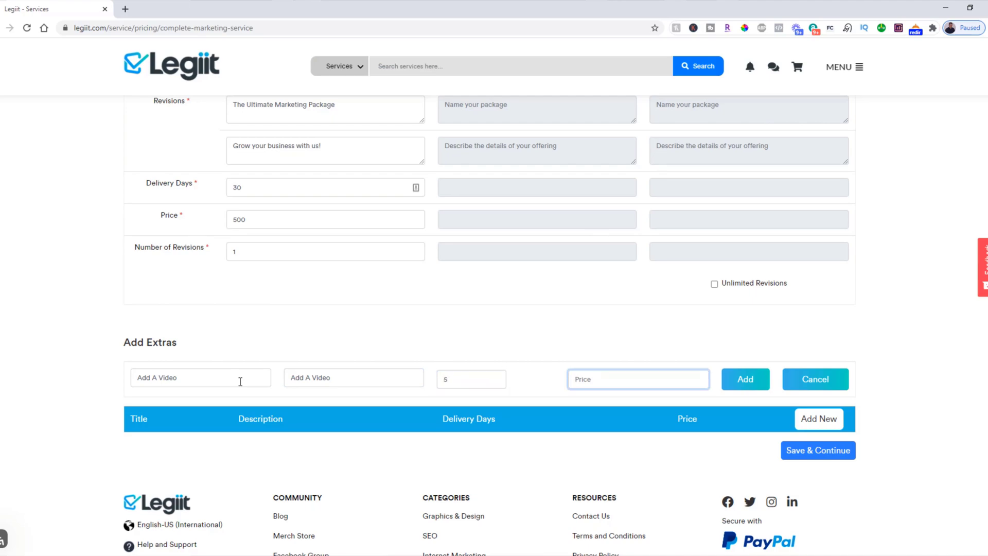
{"action": "type", "text": "100"}
{"action": "left_click", "coordinate": [746, 377]}
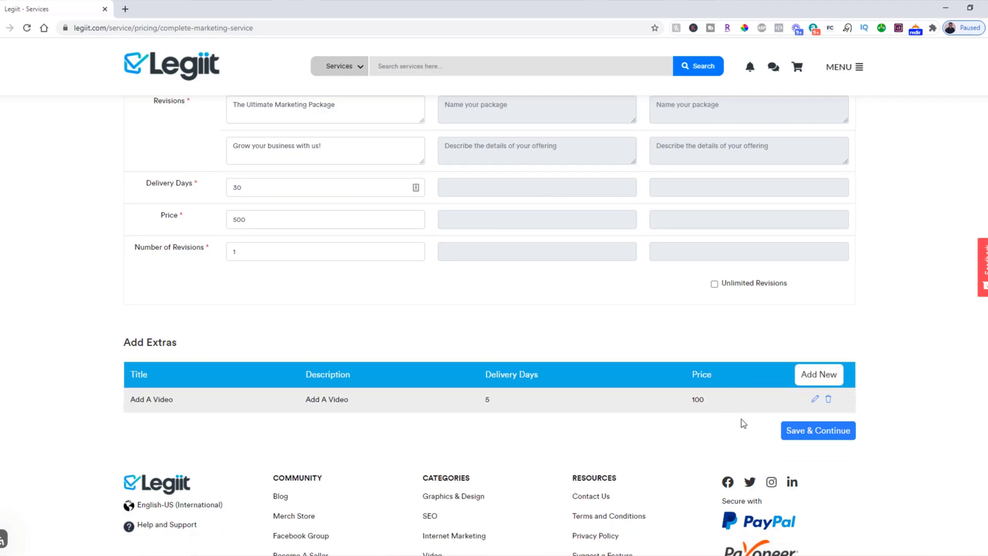
{"action": "left_click", "coordinate": [819, 438]}
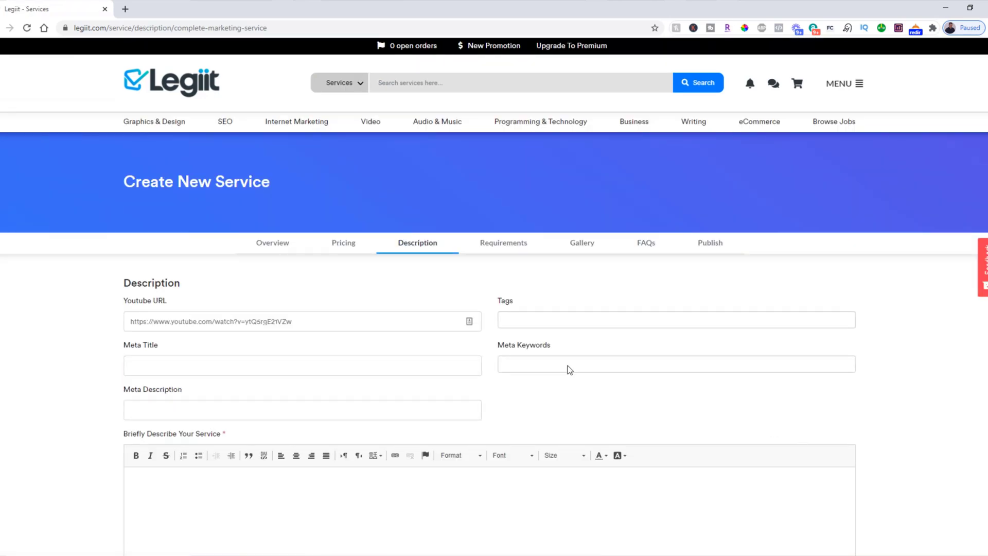
Step: Focus the YouTube URL field, then place the cursor in the service description editor
{"action": "left_click", "coordinate": [334, 322]}
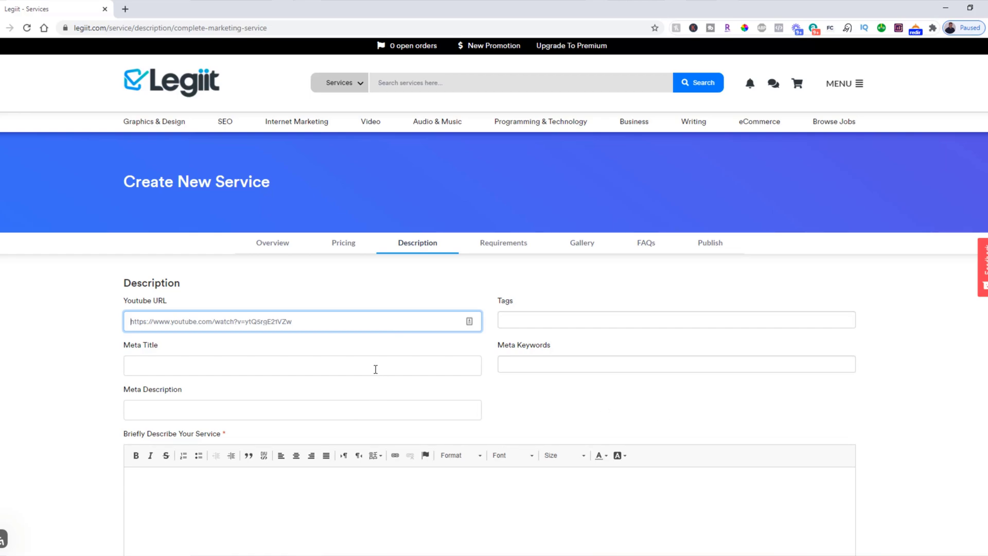
{"action": "scroll", "coordinate": [375, 368], "scroll_direction": "down", "scroll_amount": 3}
{"action": "left_click", "coordinate": [326, 355]}
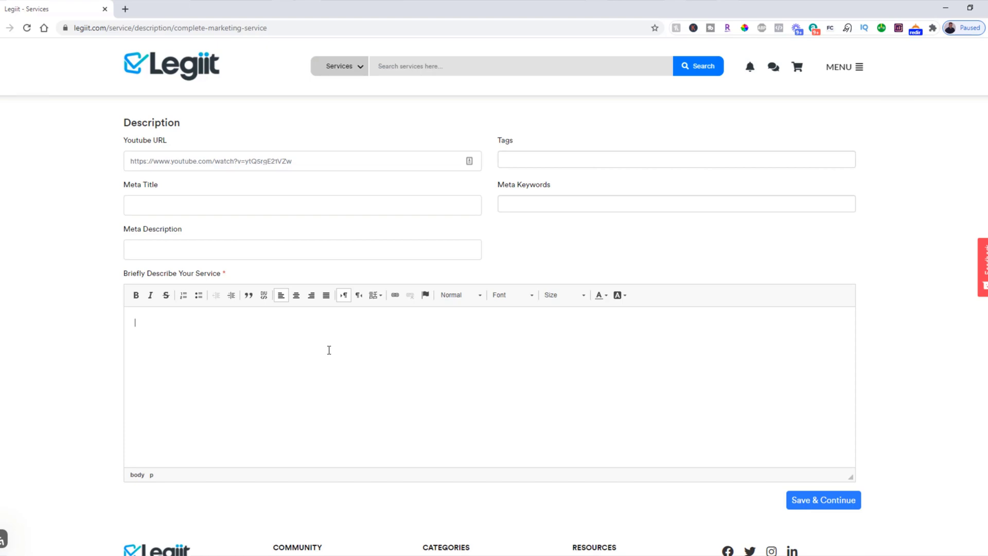
Step: Write the description 'I am offering a complete marketing service' and select the line
{"action": "type", "text": "I am offering a complete marketing service!"}
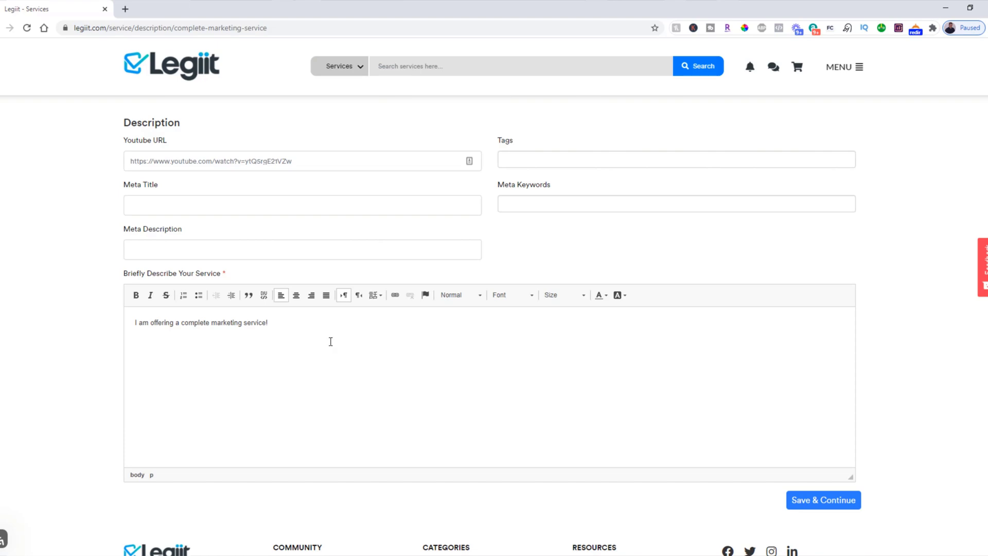
{"action": "key", "text": "BackSpace"}
{"action": "key", "text": "shift+Left"}
{"action": "key", "text": "shift+Left"}
{"action": "key", "text": "shift+Left"}
{"action": "key", "text": "shift+Left"}
{"action": "key", "text": "shift+Left"}
{"action": "key", "text": "shift+Left"}
{"action": "key", "text": "shift+Left"}
{"action": "left_click", "coordinate": [129, 320], "text": "shift"}
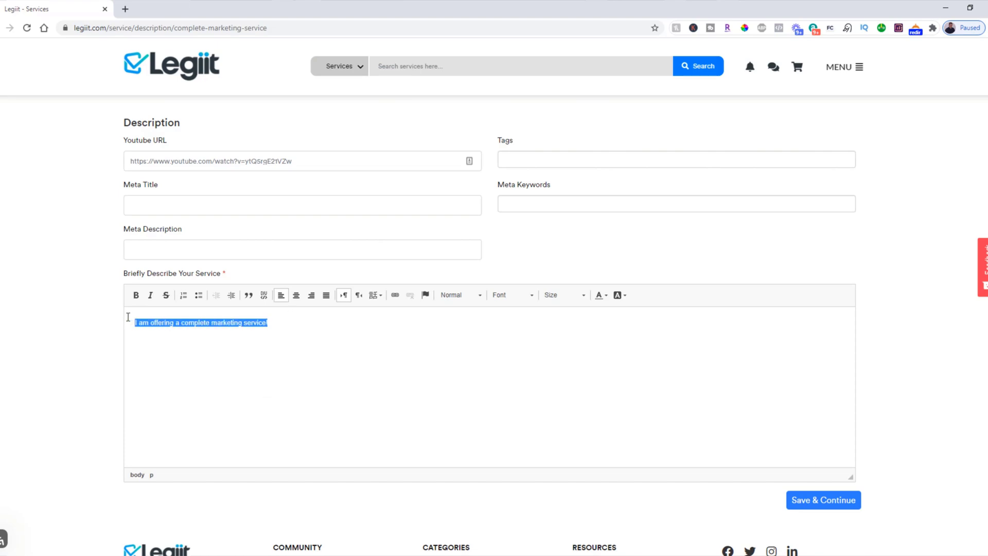
Step: Format the line bold, Comic Sans, size 11, red and centred, then save the description
{"action": "left_click", "coordinate": [136, 295]}
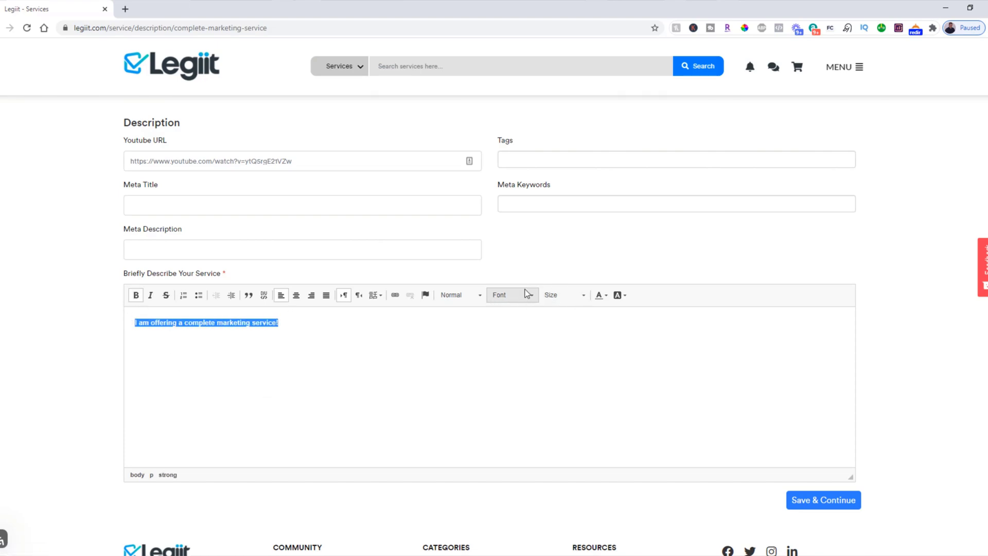
{"action": "left_click", "coordinate": [510, 295]}
{"action": "left_click", "coordinate": [507, 345]}
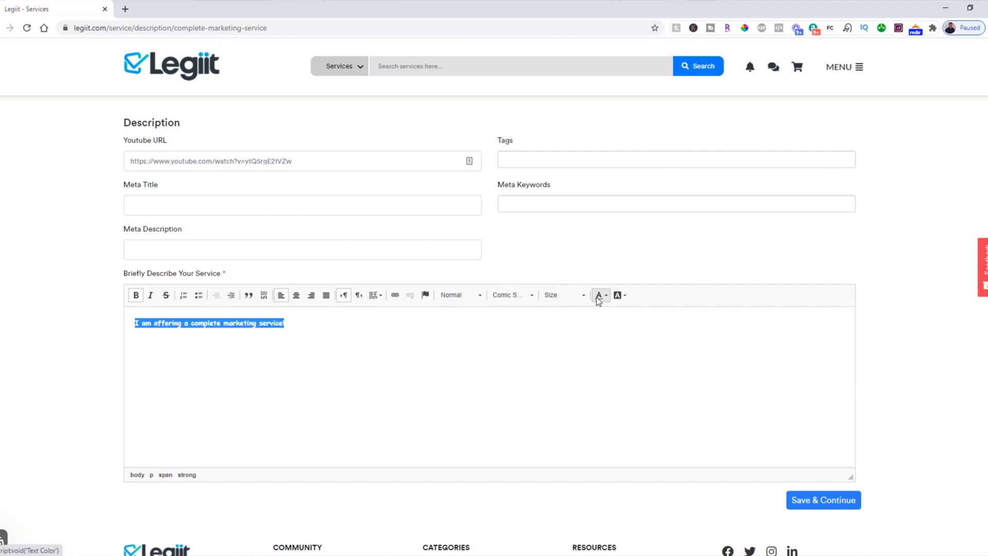
{"action": "left_click", "coordinate": [579, 295]}
{"action": "left_click", "coordinate": [555, 383]}
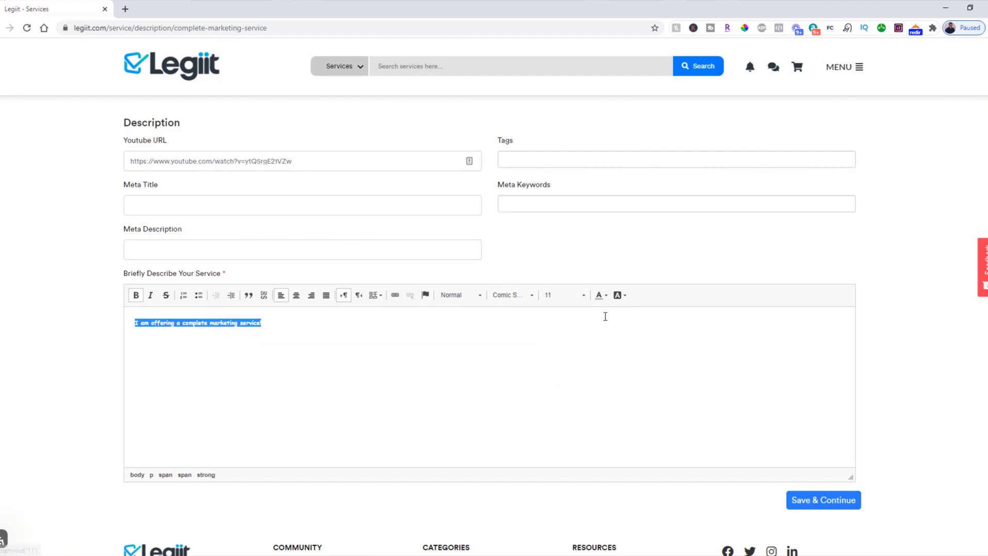
{"action": "left_click", "coordinate": [601, 295]}
{"action": "left_click", "coordinate": [616, 372]}
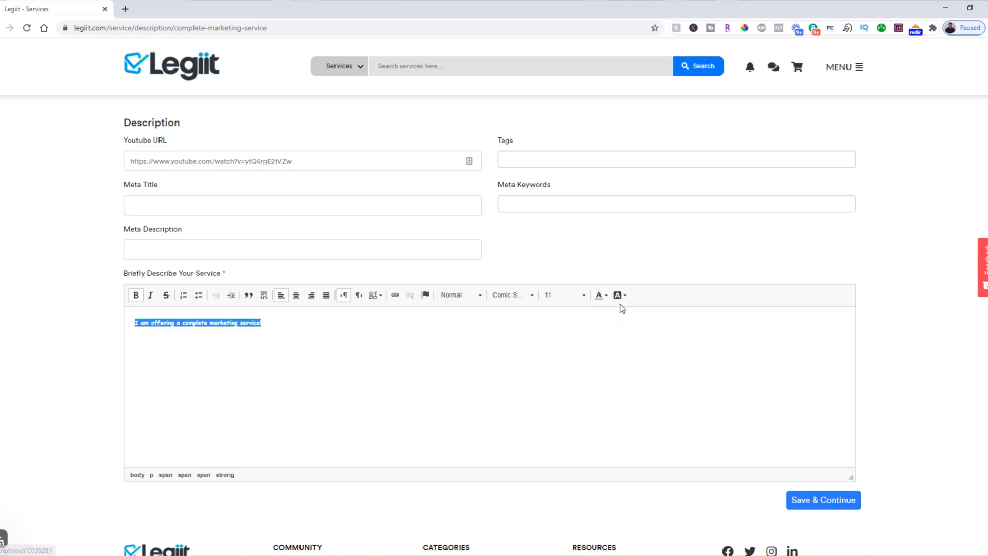
{"action": "left_click", "coordinate": [569, 370]}
{"action": "left_click_drag", "start_coordinate": [291, 328], "coordinate": [114, 328]}
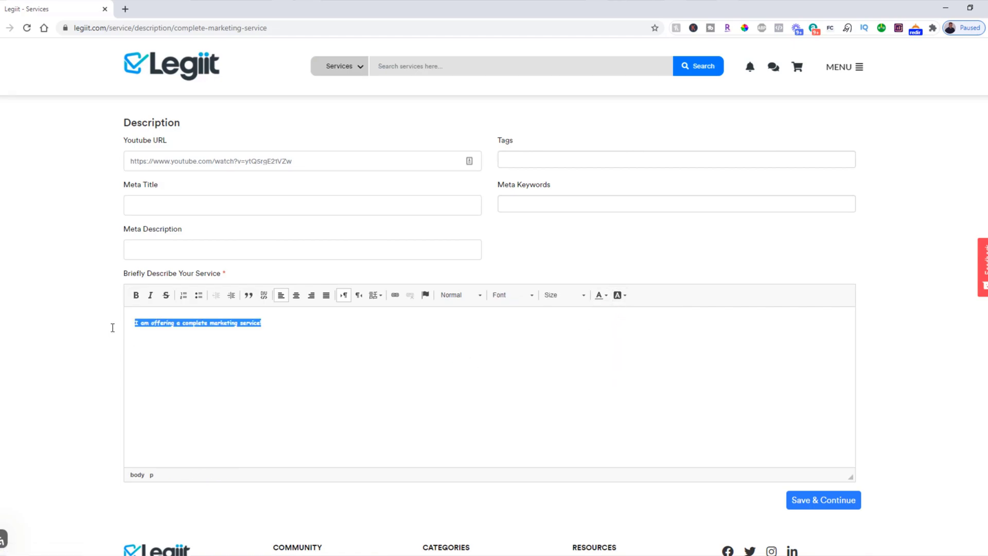
{"action": "left_click", "coordinate": [296, 294]}
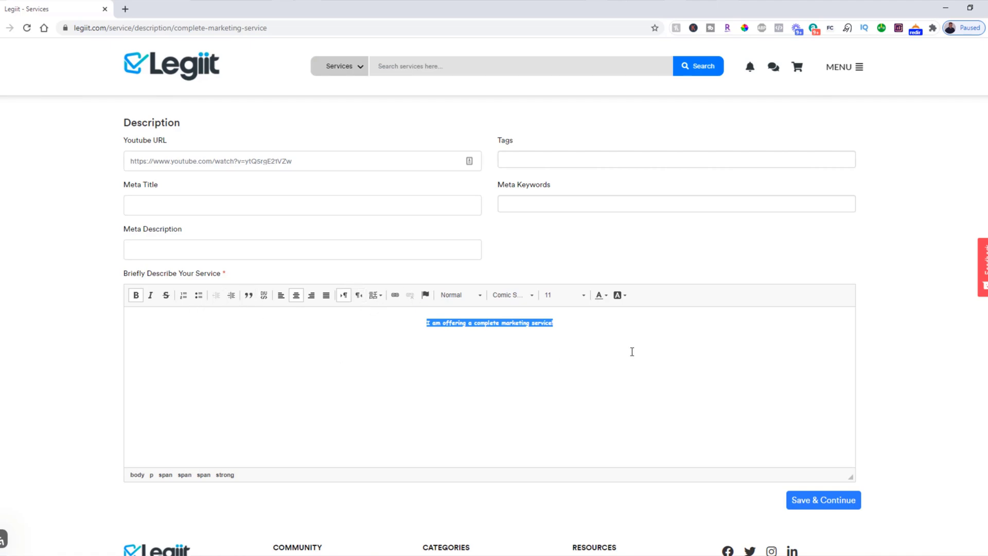
{"action": "scroll", "coordinate": [632, 345], "scroll_direction": "down", "scroll_amount": 1}
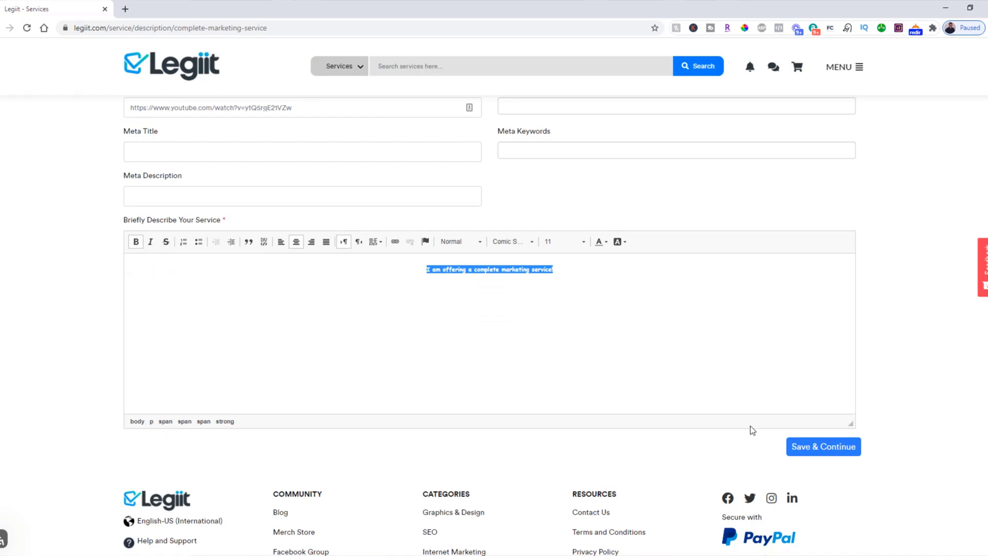
{"action": "left_click", "coordinate": [816, 447]}
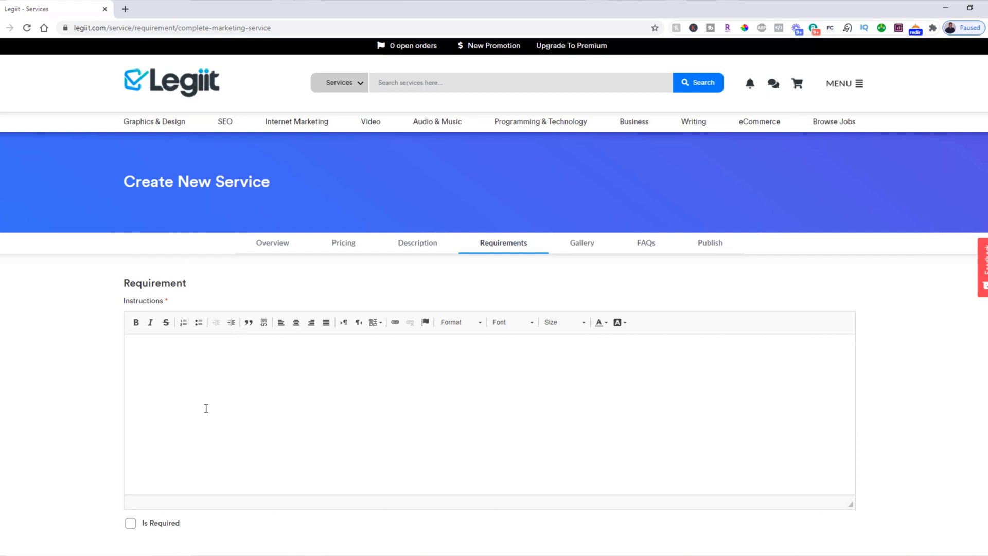
Step: Enter the buyer instruction 'Please answer the following questions' and mark it required
{"action": "scroll", "coordinate": [208, 404], "scroll_direction": "down", "scroll_amount": 2}
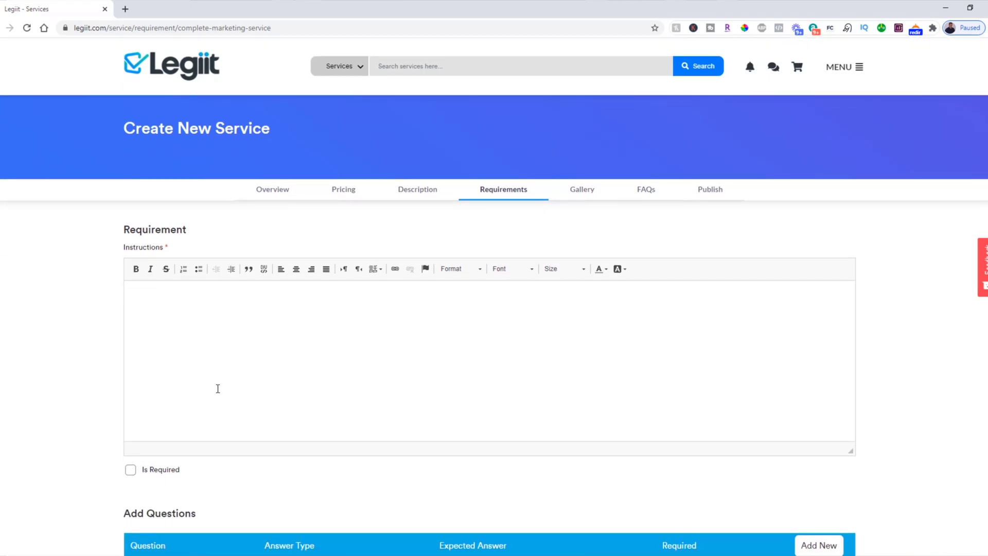
{"action": "left_click", "coordinate": [222, 305]}
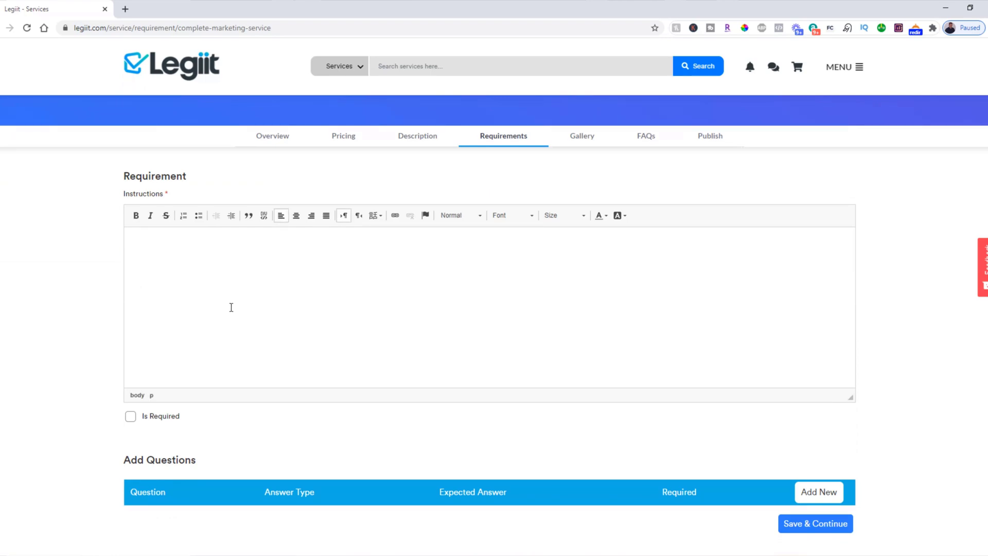
{"action": "type", "text": "Please answer the following questions"}
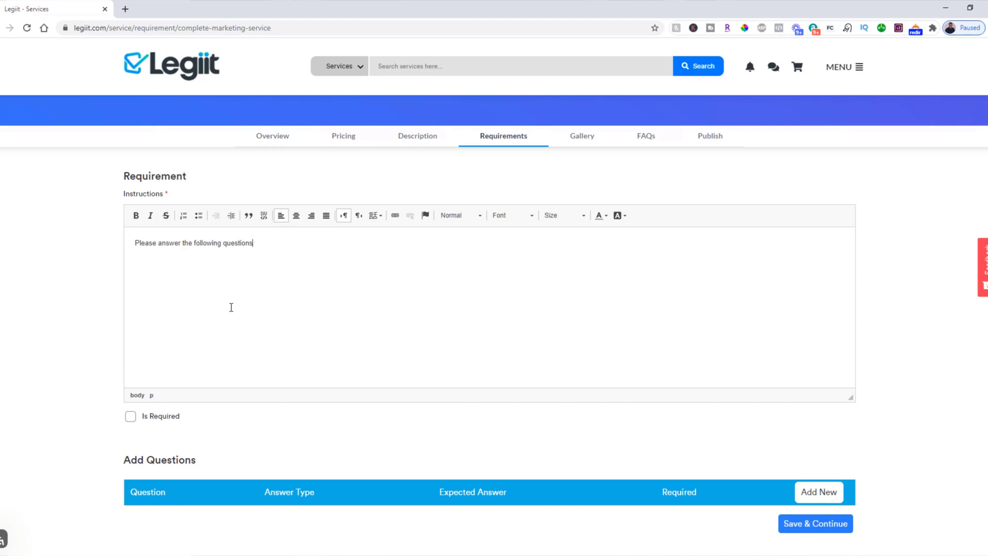
{"action": "left_click", "coordinate": [131, 417]}
{"action": "scroll", "coordinate": [518, 375], "scroll_direction": "down", "scroll_amount": 2}
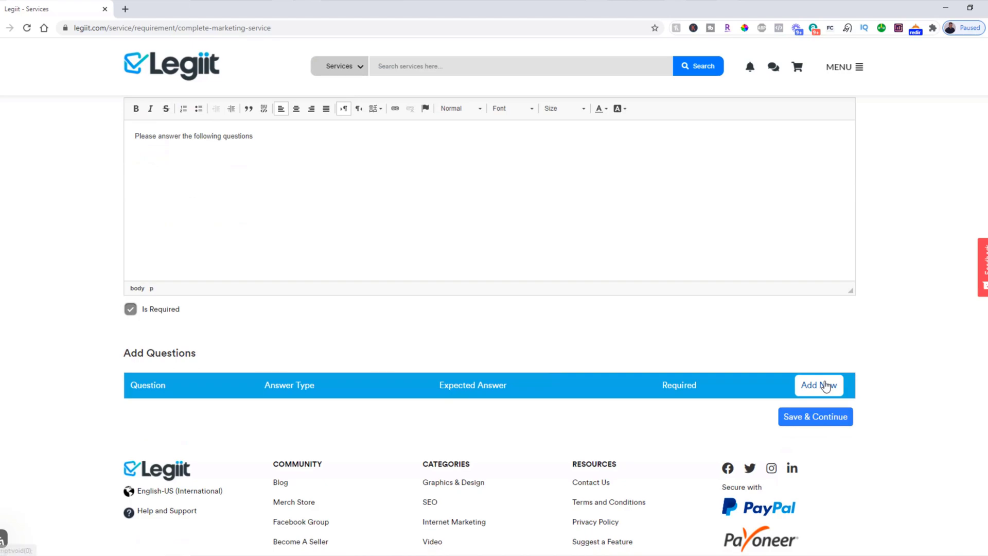
Step: Add 'What Is Your Website' as a required Free Text buyer question
{"action": "left_click", "coordinate": [820, 386]}
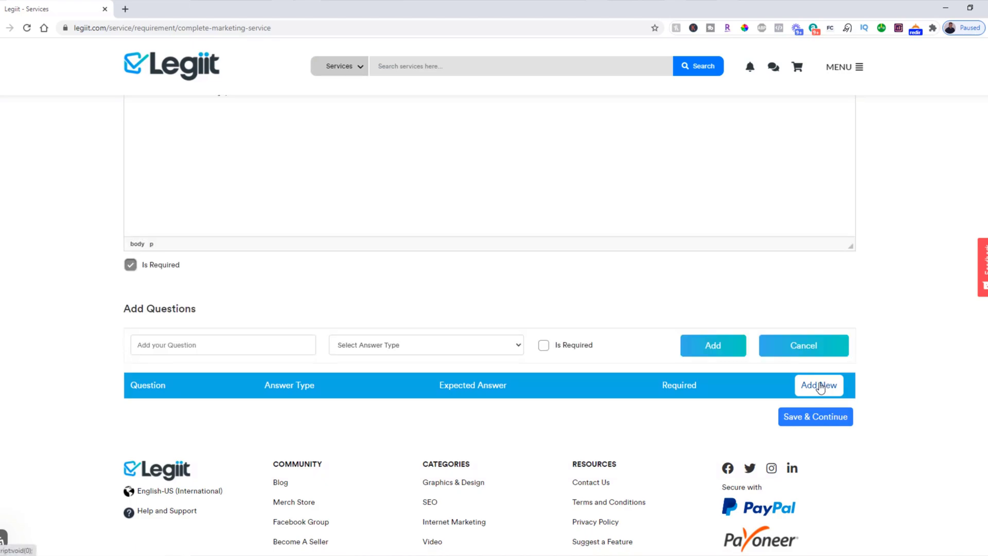
{"action": "left_click", "coordinate": [249, 342]}
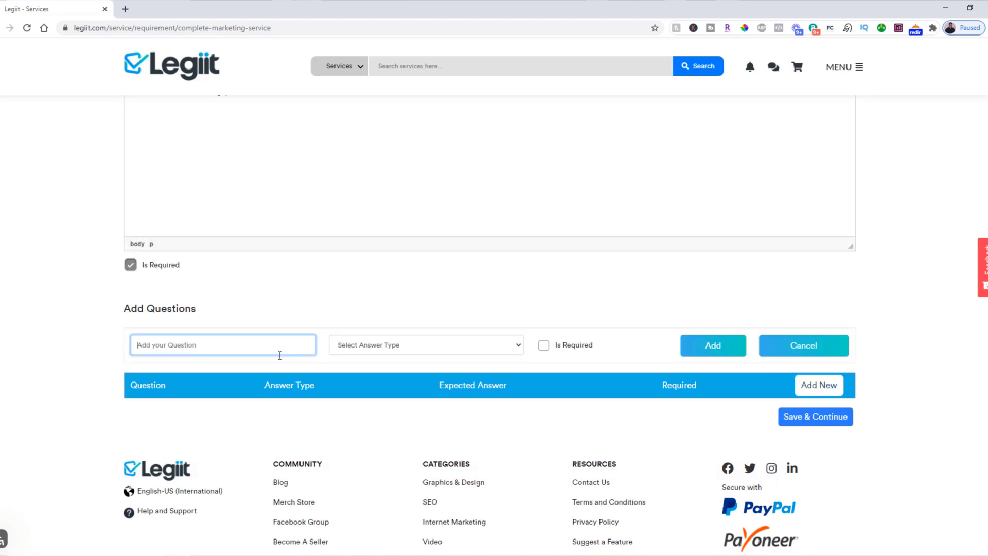
{"action": "type", "text": "What Is Your Website"}
{"action": "left_click", "coordinate": [419, 342]}
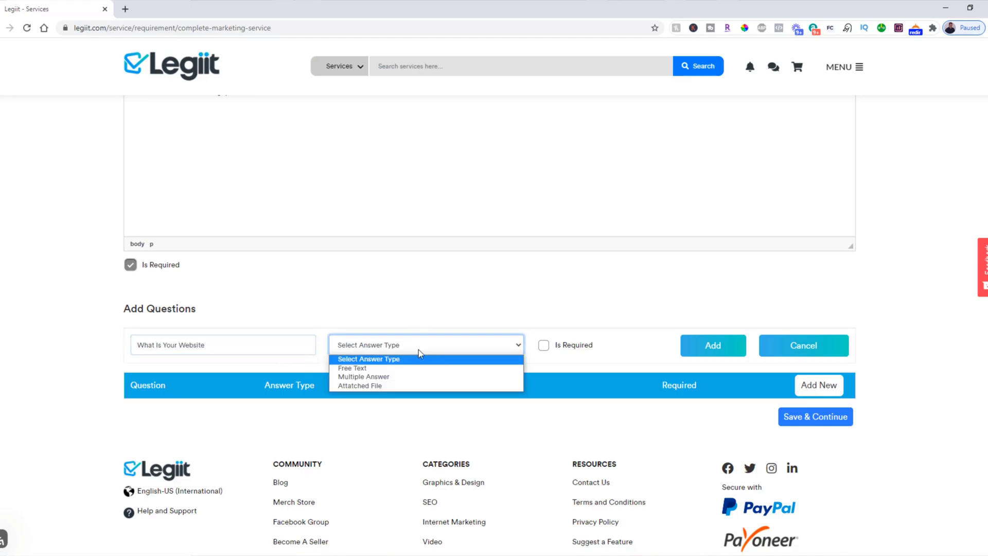
{"action": "left_click", "coordinate": [392, 366]}
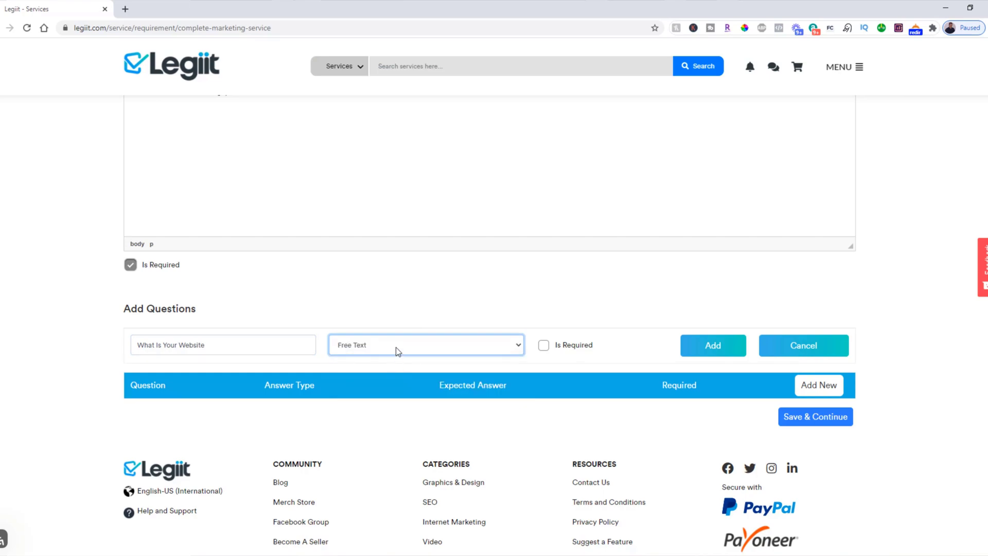
{"action": "left_click", "coordinate": [397, 347]}
{"action": "left_click", "coordinate": [384, 375]}
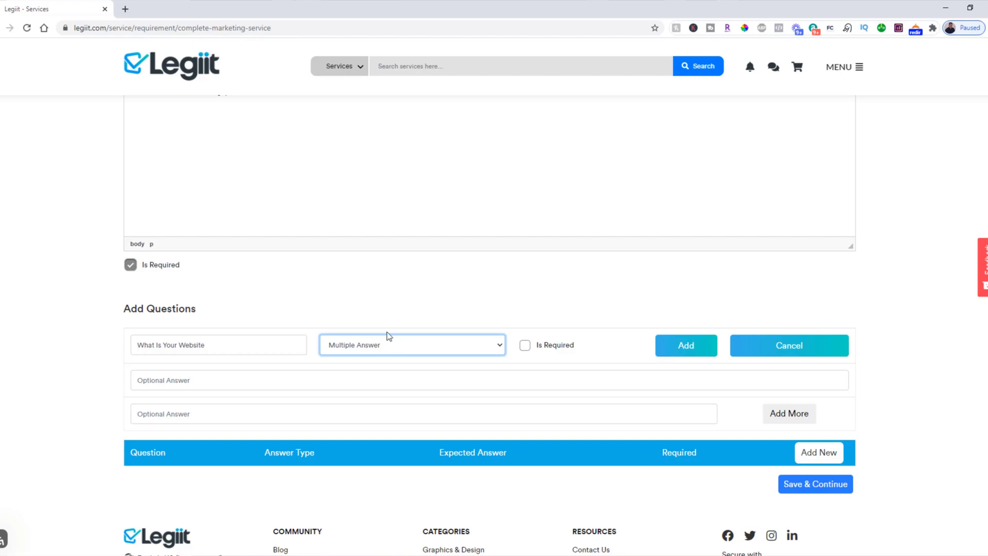
{"action": "left_click", "coordinate": [391, 346]}
{"action": "left_click", "coordinate": [368, 386]}
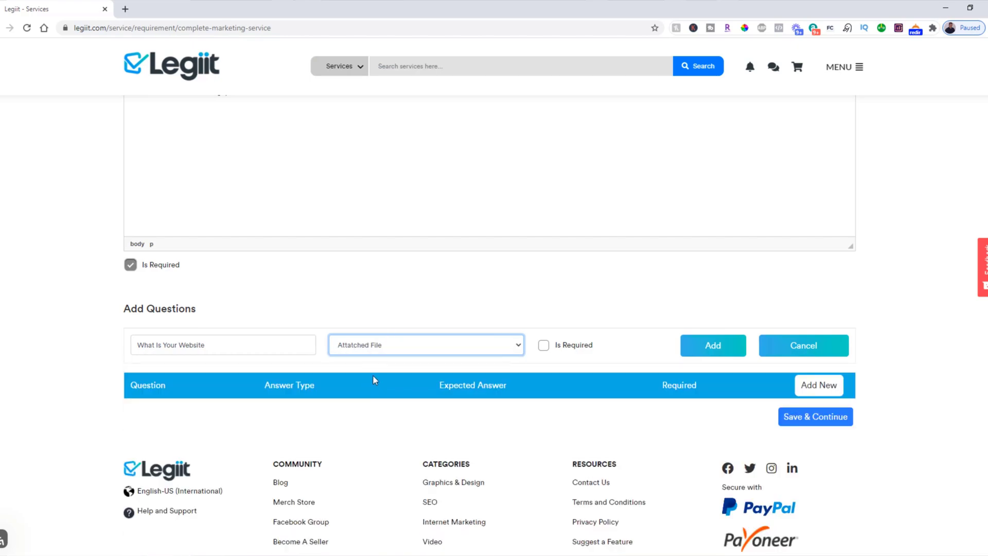
{"action": "left_click", "coordinate": [387, 345]}
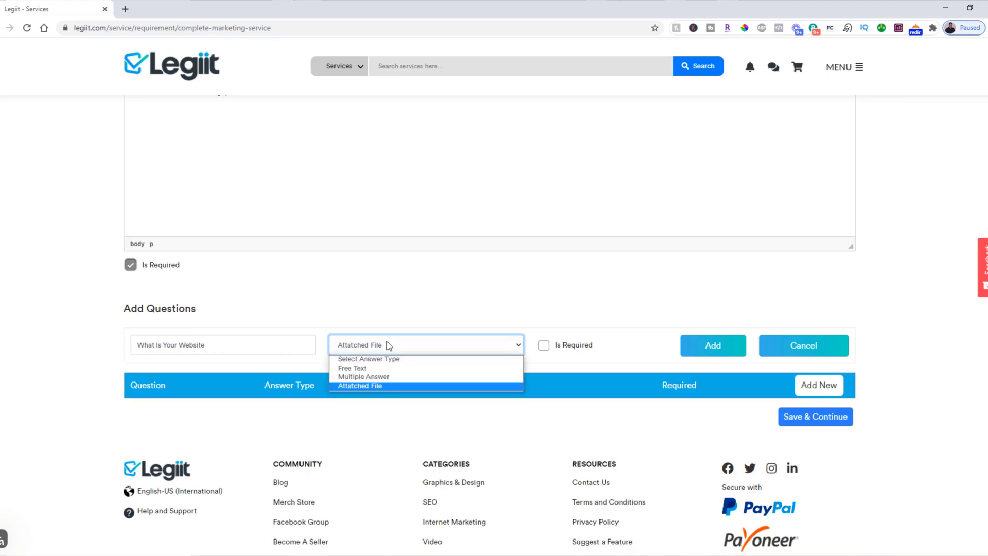
{"action": "left_click", "coordinate": [376, 368]}
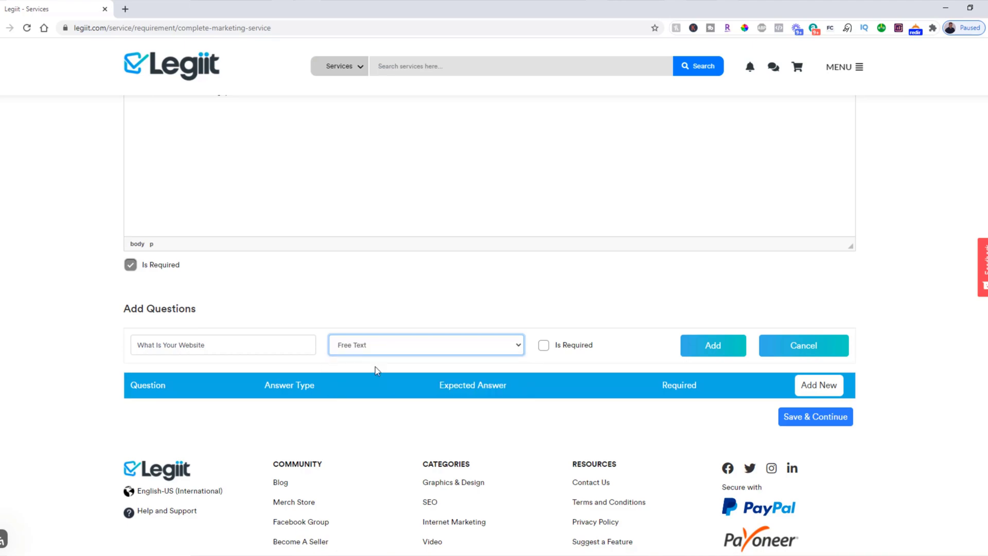
{"action": "left_click", "coordinate": [544, 346]}
{"action": "left_click", "coordinate": [713, 346]}
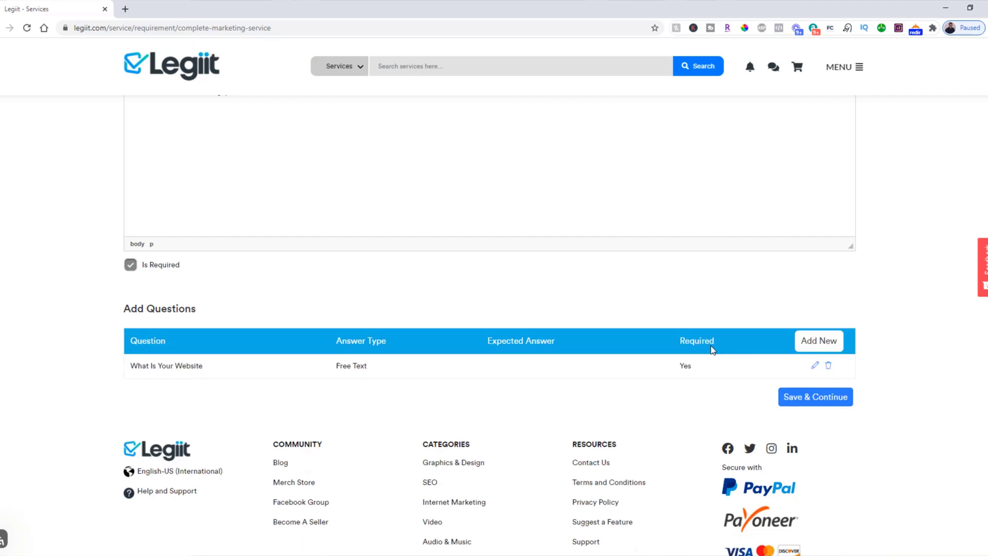
Step: Save the service requirements and continue to the Gallery step
{"action": "scroll", "coordinate": [690, 410], "scroll_direction": "up", "scroll_amount": 3}
{"action": "scroll", "coordinate": [711, 415], "scroll_direction": "down", "scroll_amount": 3}
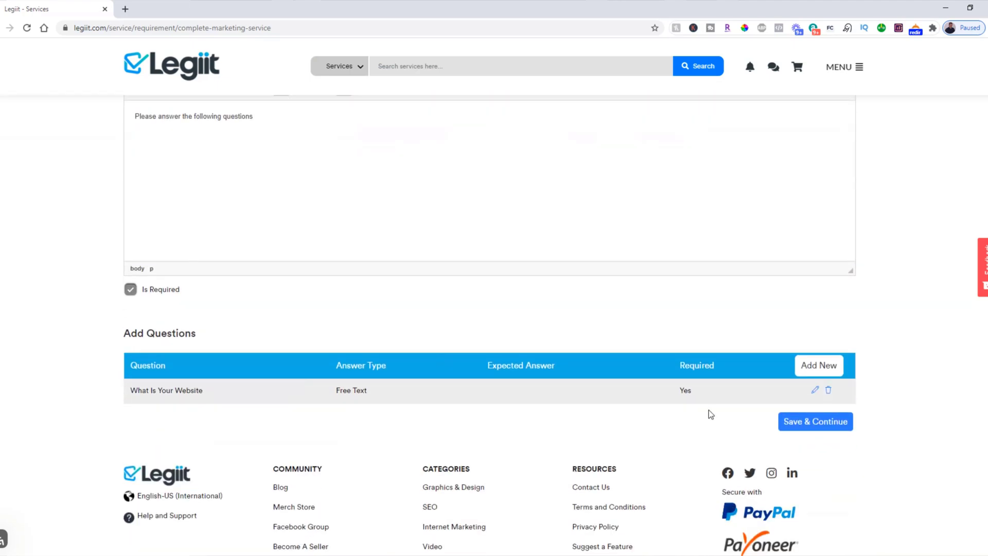
{"action": "scroll", "coordinate": [710, 414], "scroll_direction": "down", "scroll_amount": 1}
{"action": "left_click", "coordinate": [799, 398]}
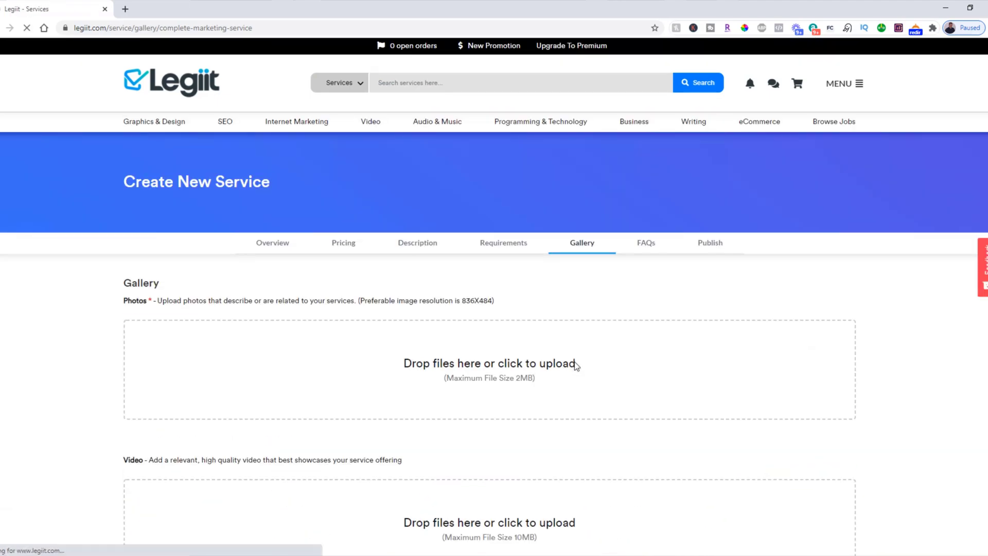
Step: Review the Gallery's recommended photo resolution and required Facebook image size
{"action": "scroll", "coordinate": [574, 364], "scroll_direction": "down", "scroll_amount": 2}
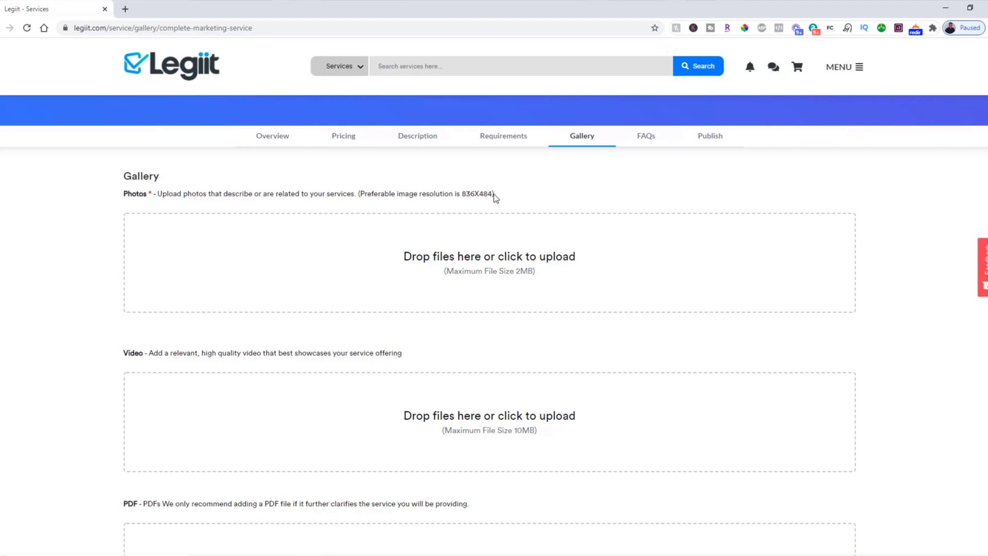
{"action": "left_click_drag", "start_coordinate": [492, 191], "coordinate": [462, 194]}
{"action": "scroll", "coordinate": [370, 247], "scroll_direction": "down", "scroll_amount": 2}
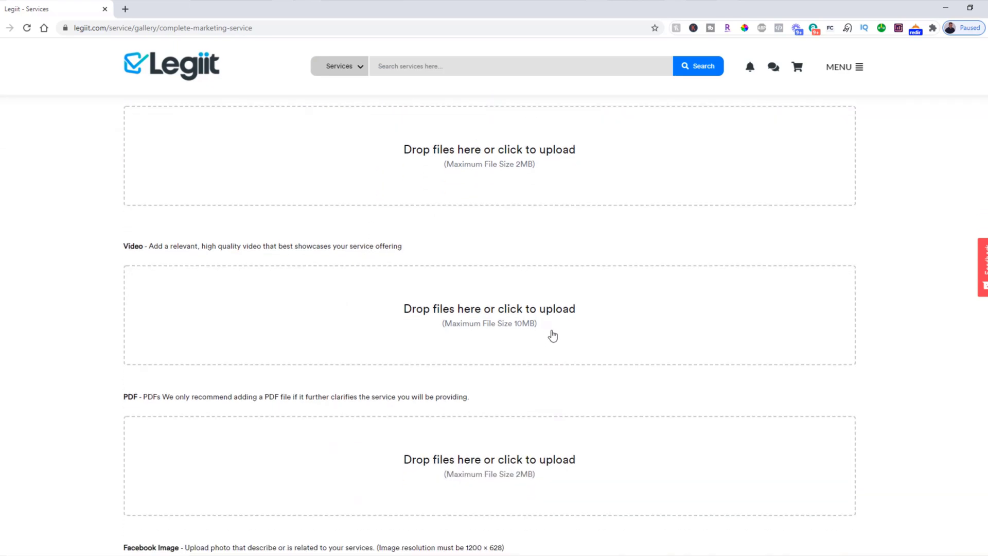
{"action": "scroll", "coordinate": [295, 315], "scroll_direction": "down", "scroll_amount": 2}
{"action": "scroll", "coordinate": [296, 283], "scroll_direction": "down", "scroll_amount": 2}
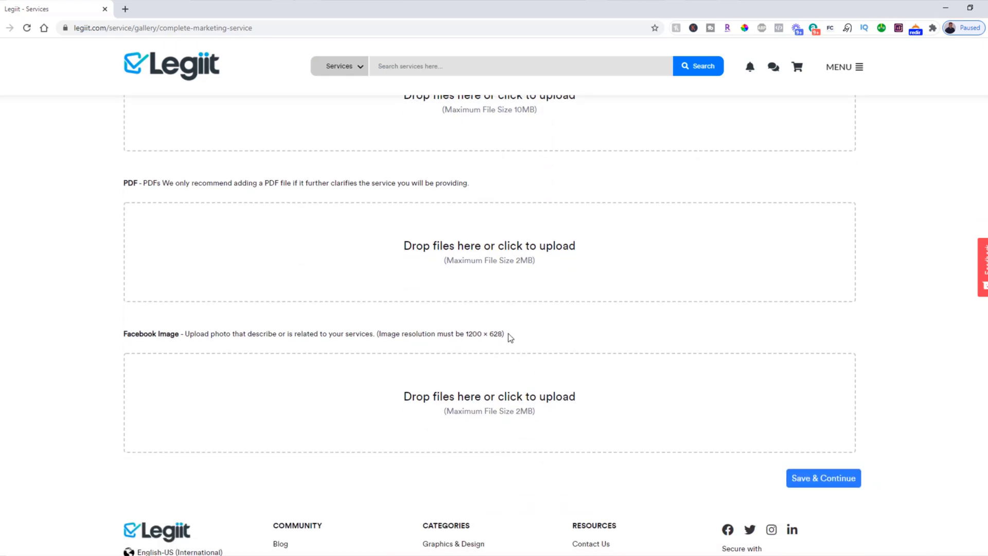
{"action": "left_click_drag", "start_coordinate": [503, 334], "coordinate": [466, 337]}
{"action": "scroll", "coordinate": [452, 330], "scroll_direction": "up", "scroll_amount": 3}
{"action": "scroll", "coordinate": [571, 371], "scroll_direction": "up", "scroll_amount": 5}
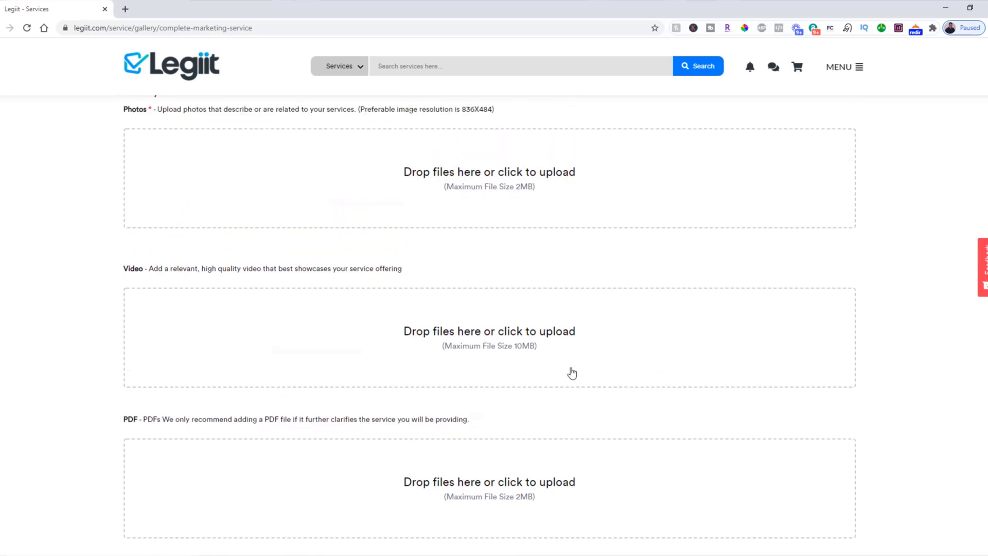
Step: Upload the aimtell image from the Desktop as the service's cover photo
{"action": "left_click", "coordinate": [432, 320]}
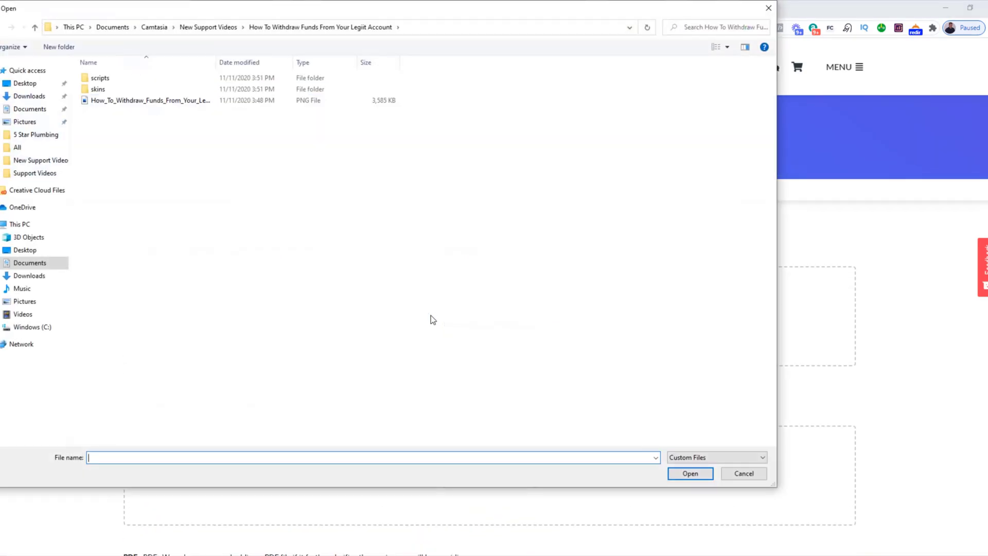
{"action": "left_click", "coordinate": [25, 83]}
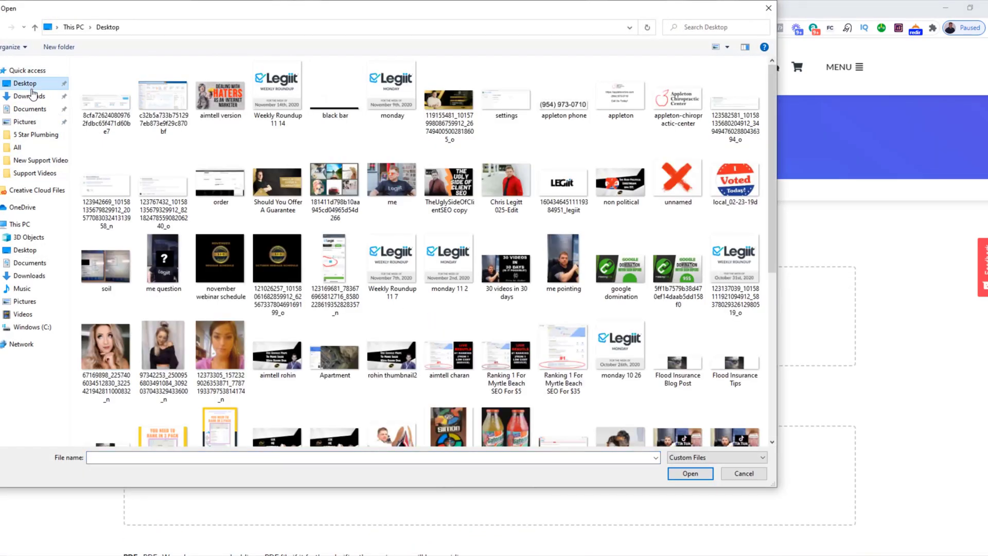
{"action": "double_click", "coordinate": [215, 103]}
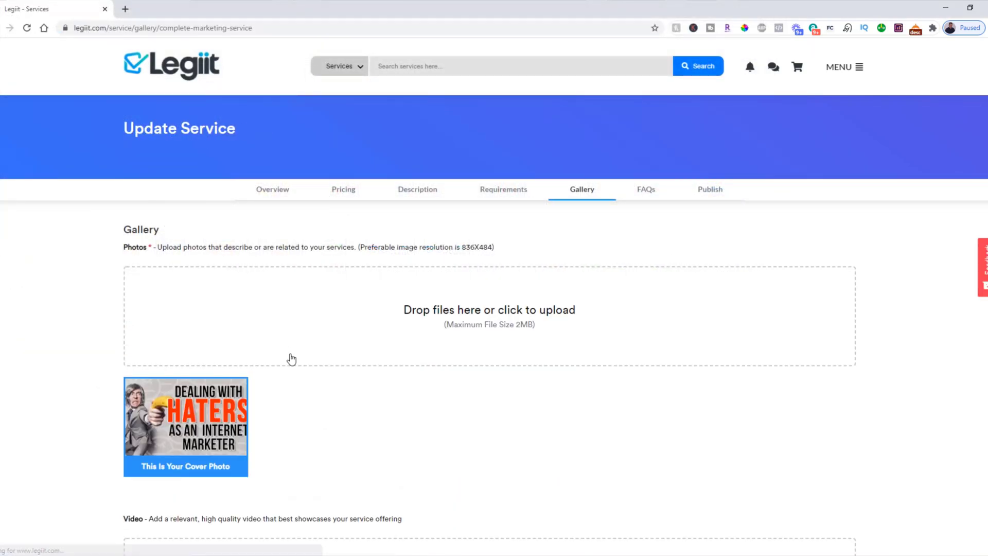
Step: Save the gallery and continue to the FAQ step
{"action": "scroll", "coordinate": [326, 343], "scroll_direction": "down", "scroll_amount": 2}
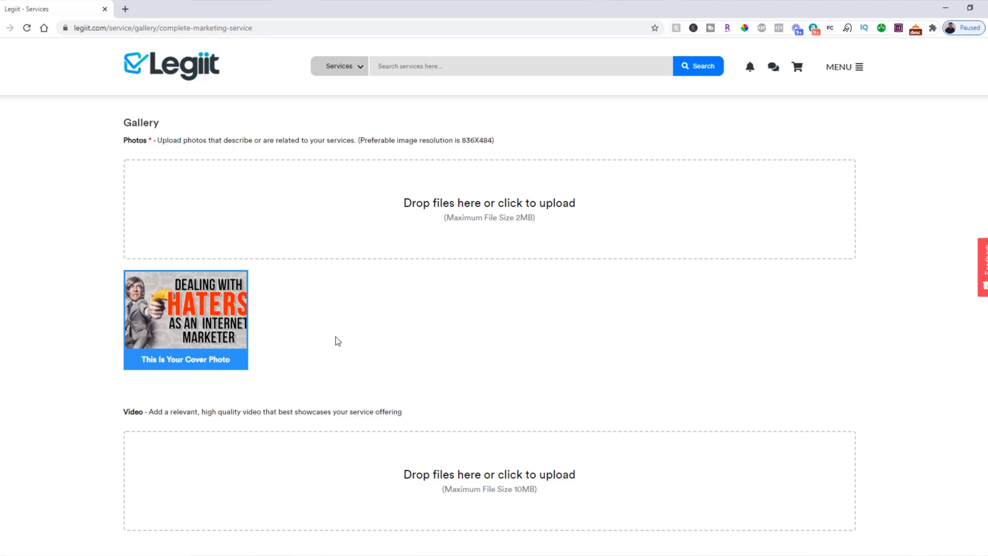
{"action": "scroll", "coordinate": [406, 340], "scroll_direction": "down", "scroll_amount": 7}
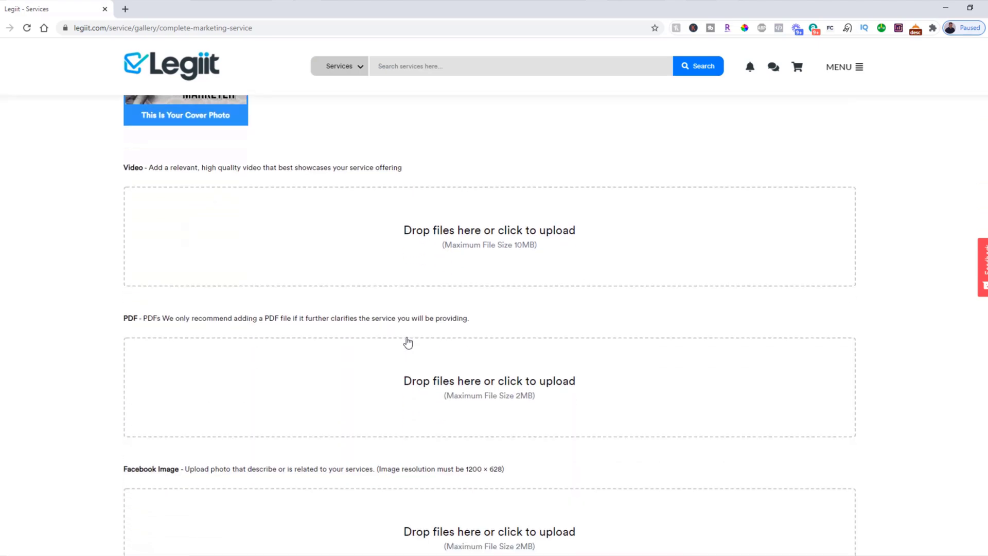
{"action": "scroll", "coordinate": [435, 351], "scroll_direction": "down", "scroll_amount": 3}
{"action": "scroll", "coordinate": [699, 415], "scroll_direction": "up", "scroll_amount": 6}
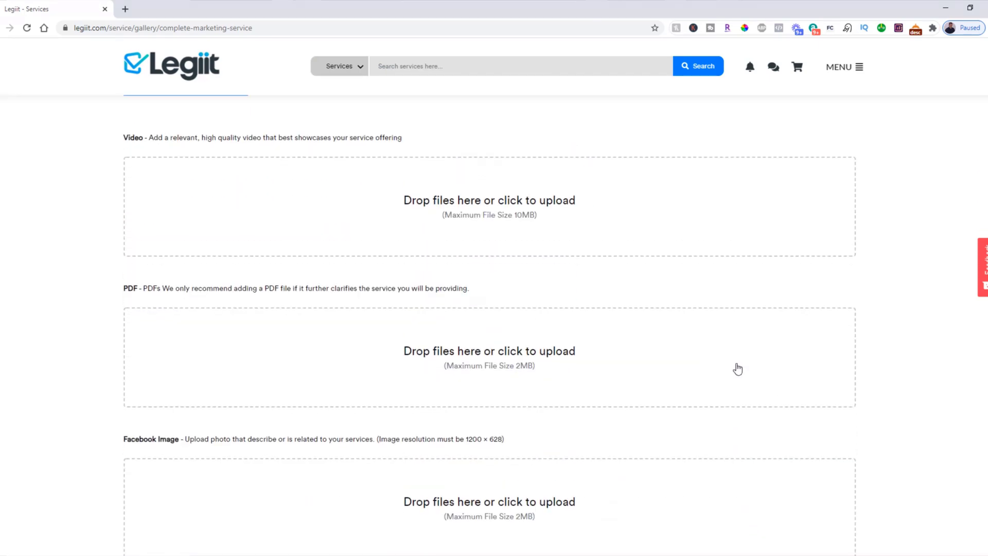
{"action": "scroll", "coordinate": [772, 391], "scroll_direction": "down", "scroll_amount": 7}
{"action": "left_click", "coordinate": [818, 270]}
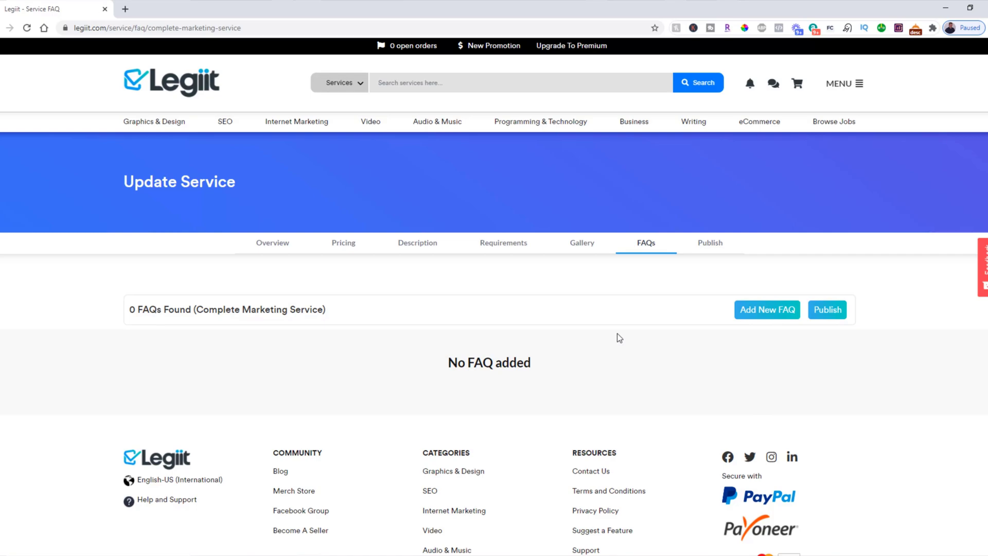
Step: Create an FAQ with question 'When Will I See Results?' and answer 'IT depends'
{"action": "left_click", "coordinate": [755, 318]}
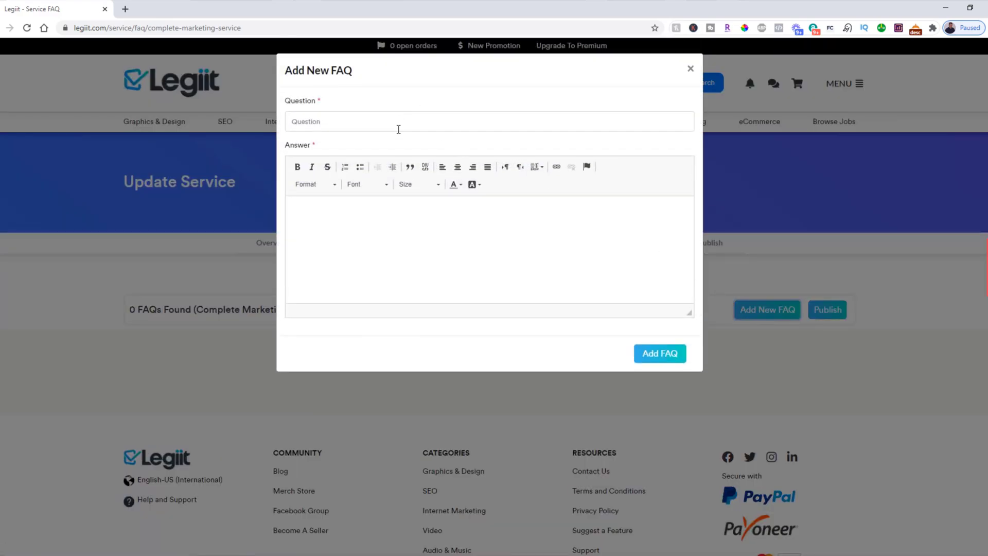
{"action": "left_click", "coordinate": [395, 122]}
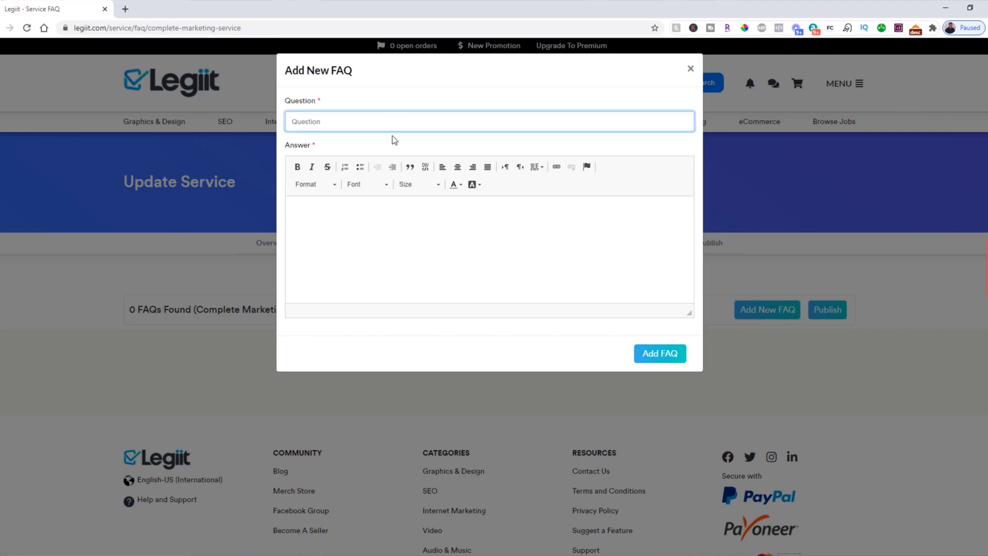
{"action": "type", "text": "When Will I See Results?"}
{"action": "left_click", "coordinate": [414, 257]}
{"action": "type", "text": "IT depends"}
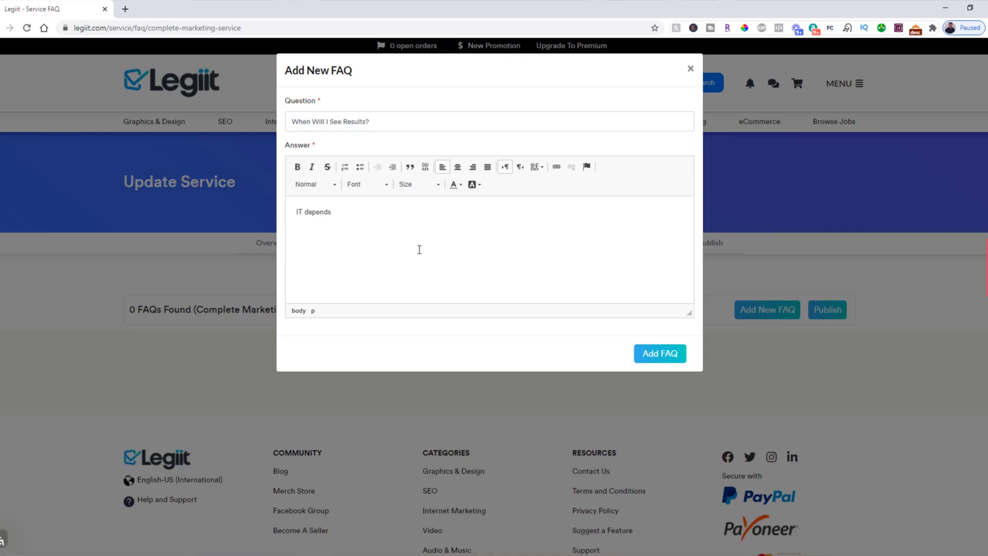
{"action": "left_click", "coordinate": [652, 353]}
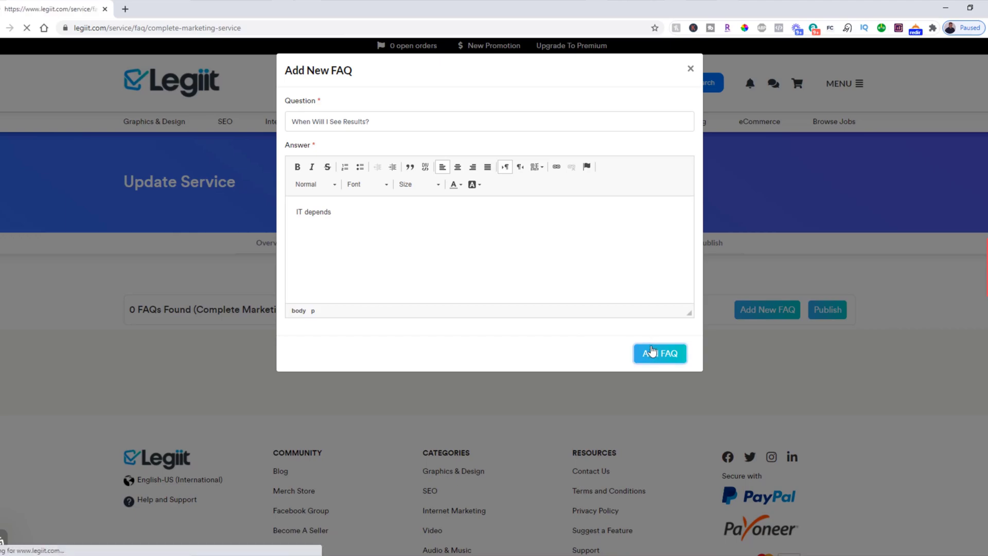
{"action": "scroll", "coordinate": [656, 378], "scroll_direction": "down", "scroll_amount": 2}
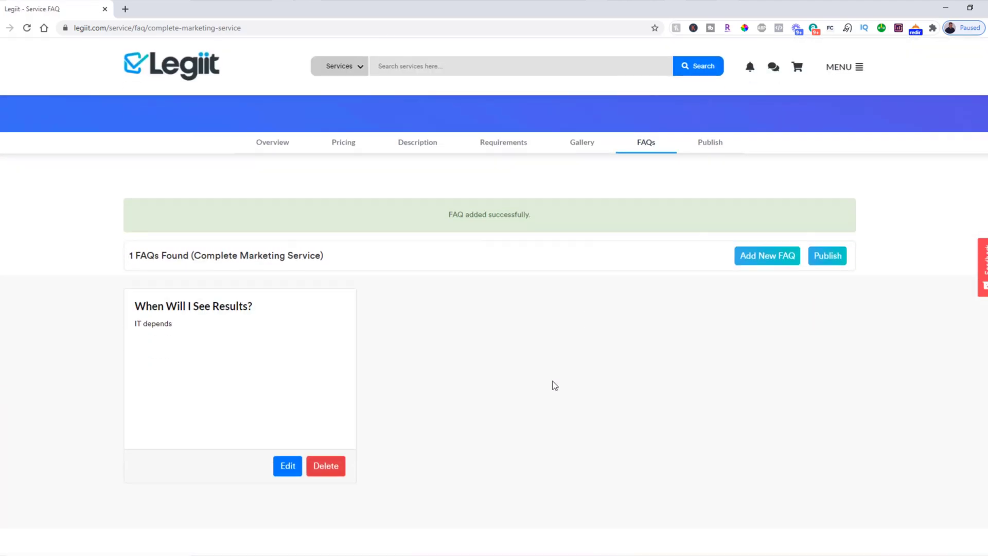
Step: Publish the service, then reload the Services list until Pending Admin Approval becomes Active
{"action": "left_click", "coordinate": [827, 250]}
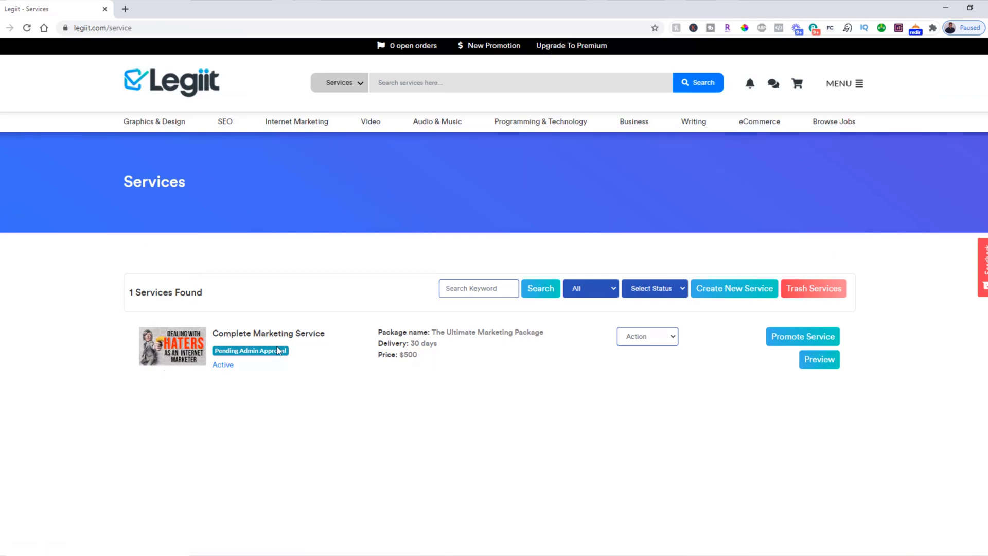
{"action": "left_click_drag", "start_coordinate": [287, 354], "coordinate": [215, 355]}
{"action": "left_click", "coordinate": [295, 354]}
{"action": "left_click", "coordinate": [28, 29]}
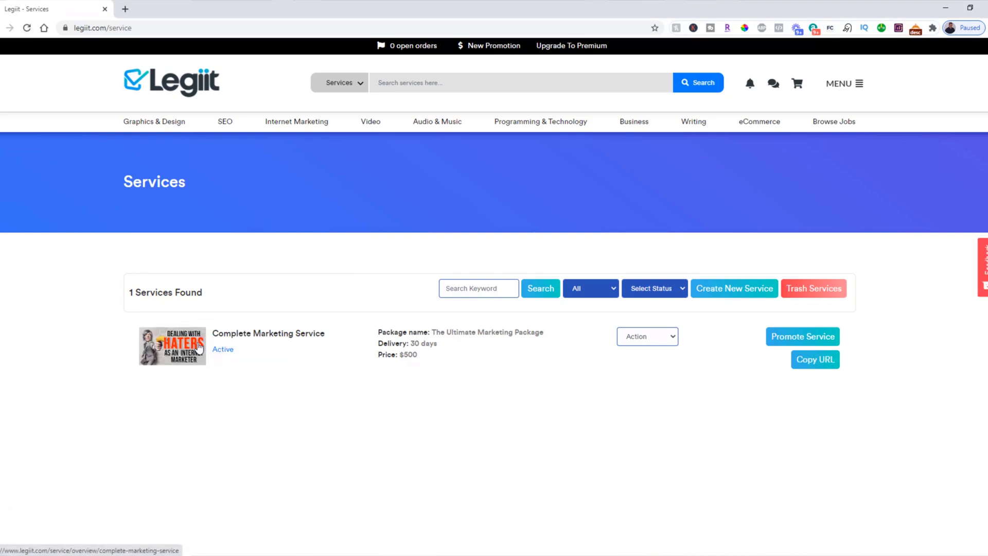
Step: Open the Complete Marketing Service listing from My Profile
{"action": "left_click", "coordinate": [866, 78]}
{"action": "left_click", "coordinate": [797, 118]}
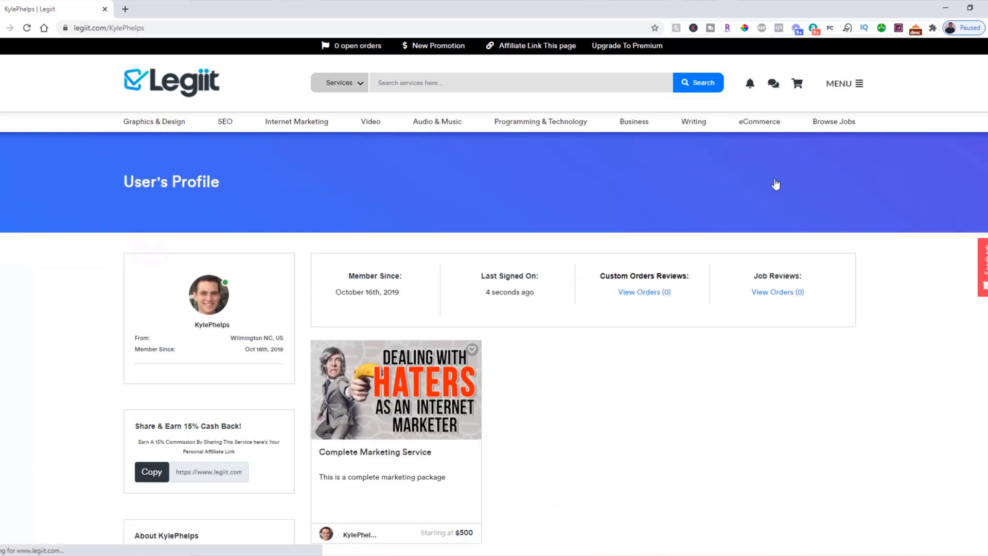
{"action": "scroll", "coordinate": [501, 385], "scroll_direction": "down", "scroll_amount": 3}
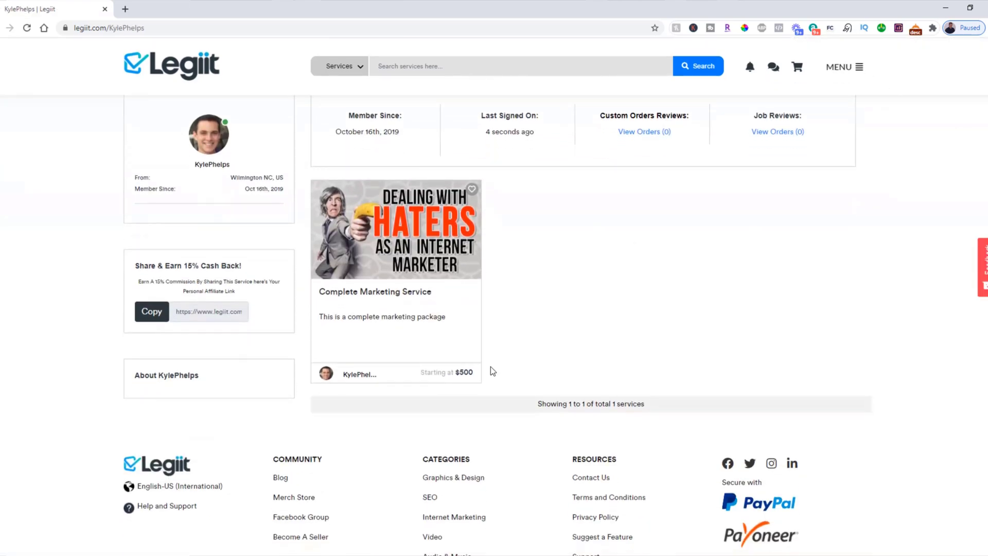
{"action": "left_click", "coordinate": [391, 290]}
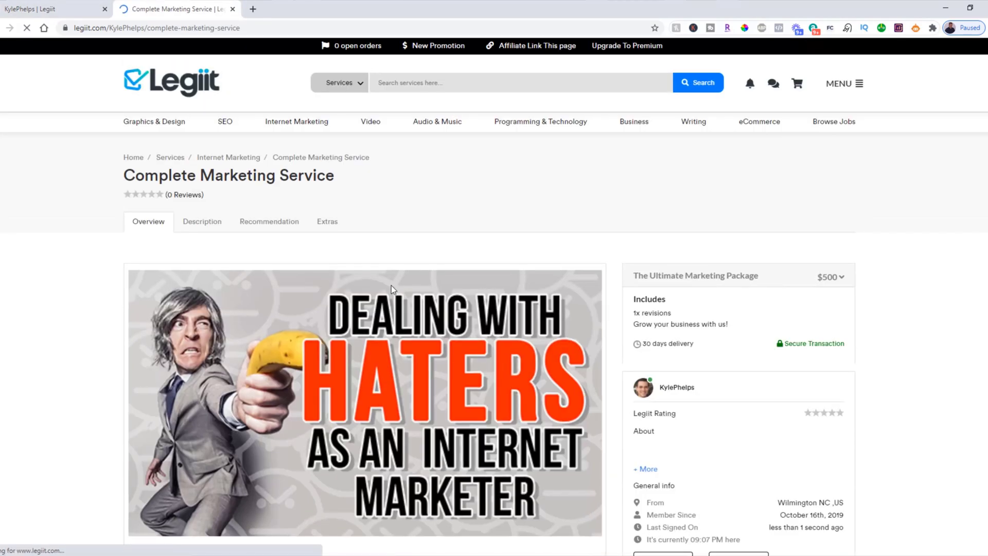
Step: Scroll through the live listing to check its cover photo, description and FAQ
{"action": "scroll", "coordinate": [391, 288], "scroll_direction": "down", "scroll_amount": 8}
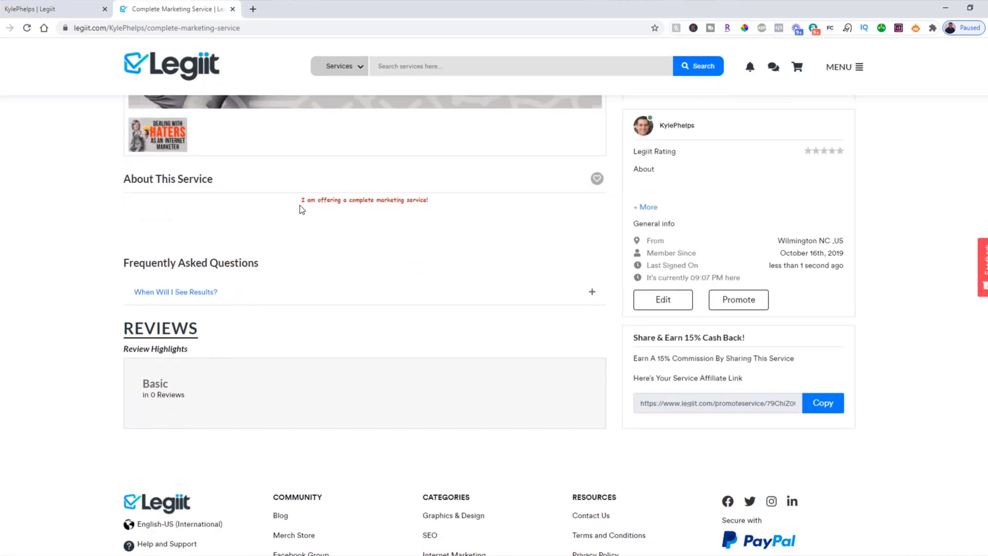
{"action": "triple_click", "coordinate": [503, 203]}
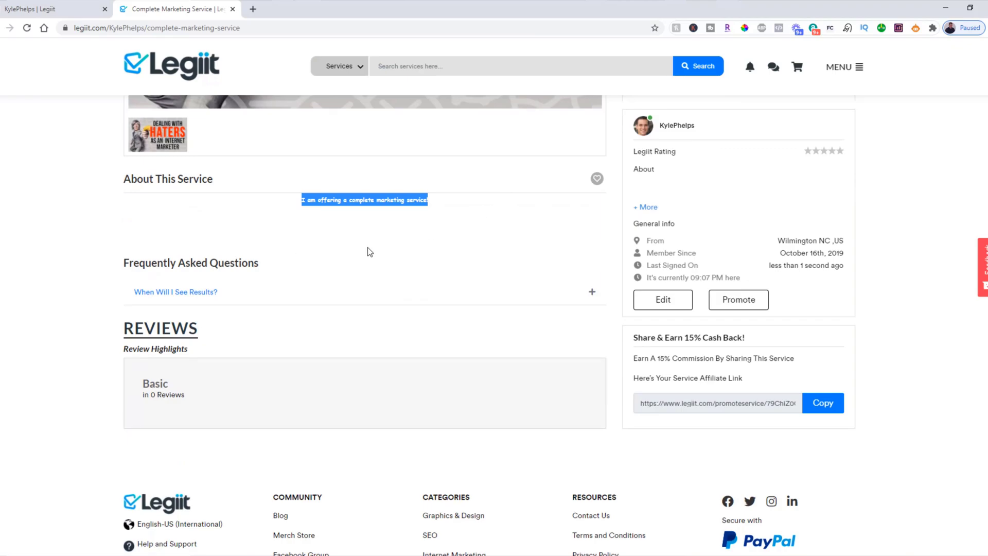
{"action": "scroll", "coordinate": [369, 246], "scroll_direction": "up", "scroll_amount": 6}
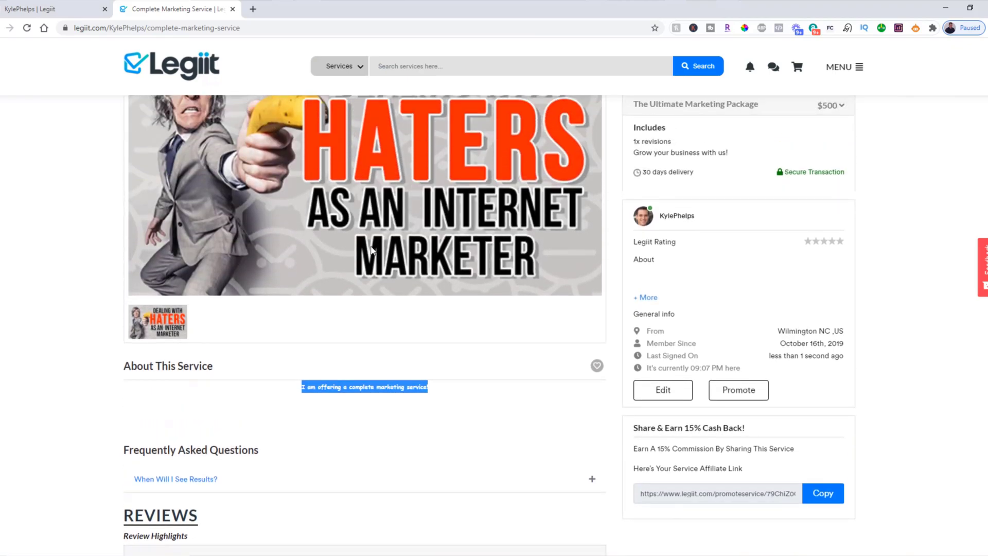
{"action": "scroll", "coordinate": [374, 250], "scroll_direction": "up", "scroll_amount": 2}
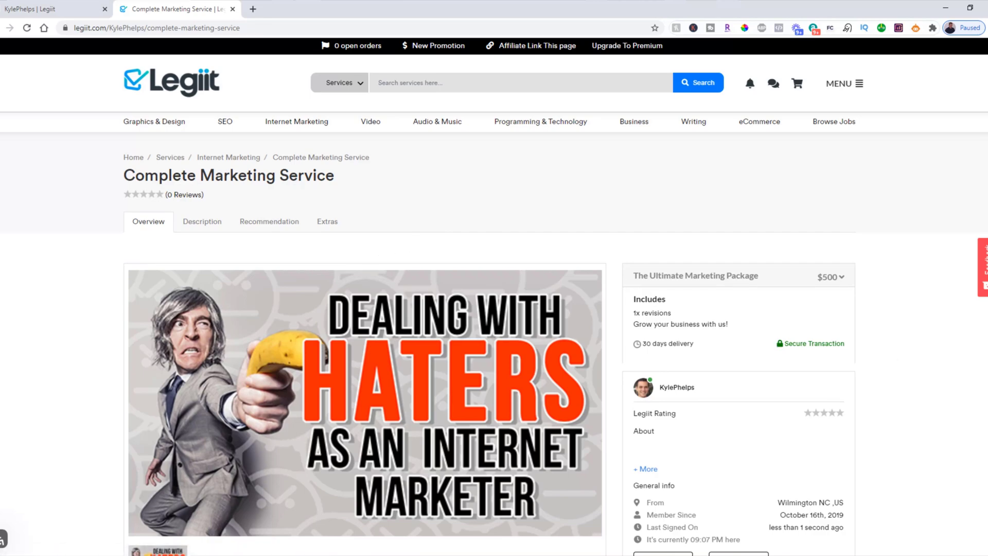
{"action": "scroll", "coordinate": [657, 392], "scroll_direction": "down", "scroll_amount": 10}
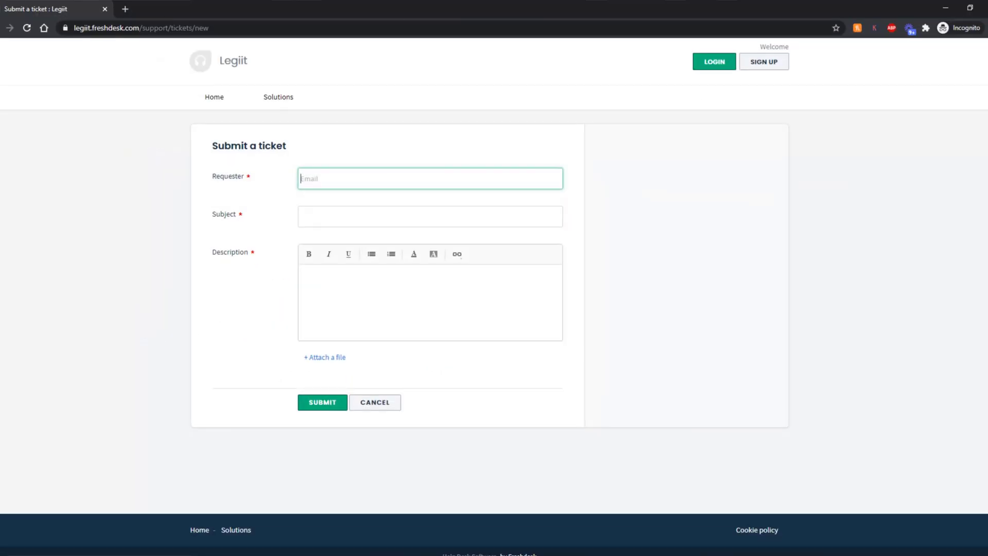
Step: Leave the Freshdesk ticket form, minimise its window, and open Legiit's main menu
{"action": "left_click", "coordinate": [222, 100]}
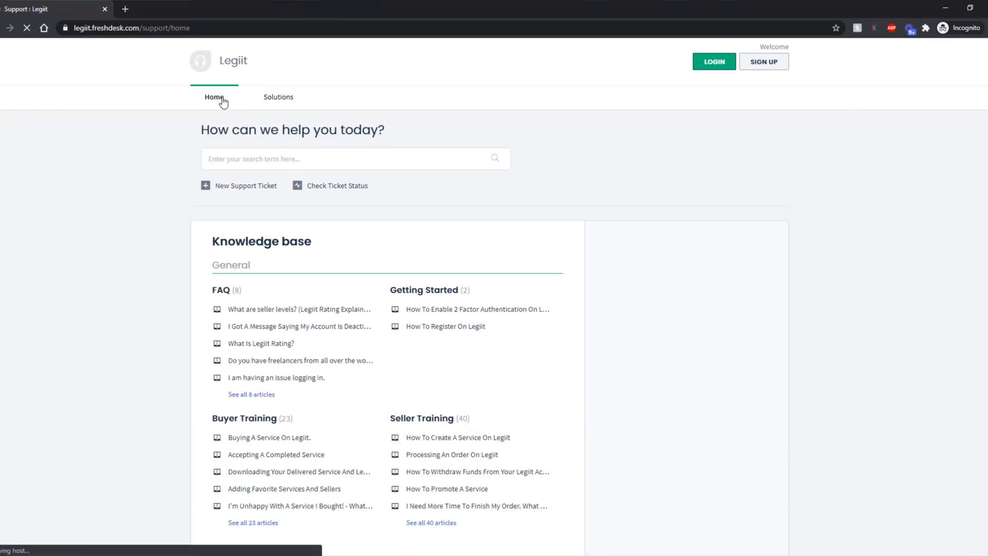
{"action": "left_click", "coordinate": [237, 186]}
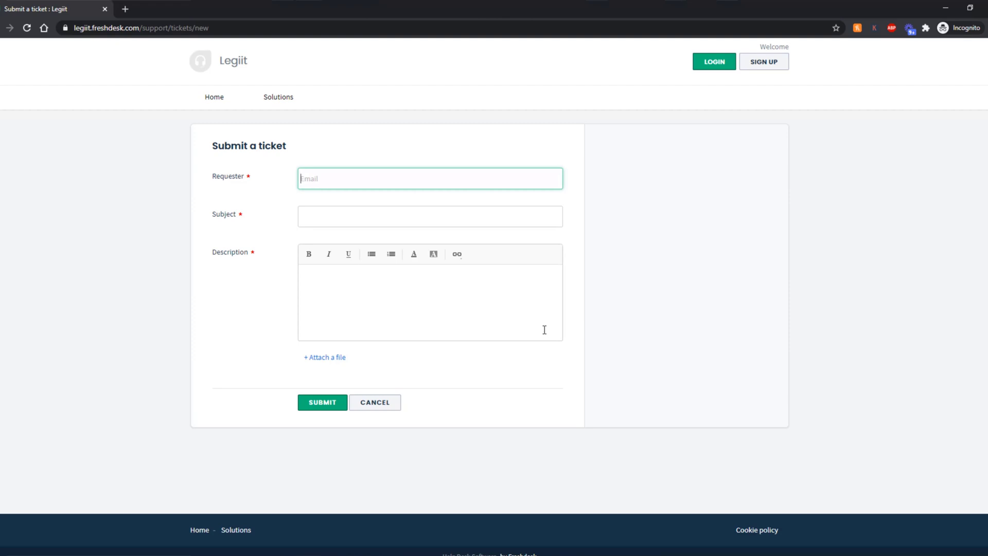
{"action": "left_click", "coordinate": [943, 6]}
{"action": "left_click", "coordinate": [858, 67]}
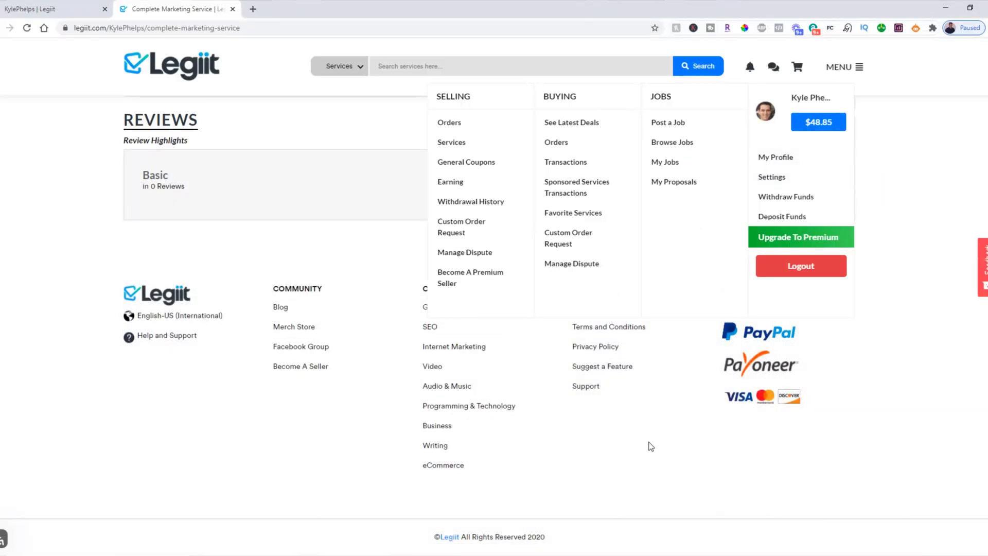
Step: Close Legiit's MENU dropdown to reveal the reviews, affiliate link and footer
{"action": "left_click", "coordinate": [880, 85]}
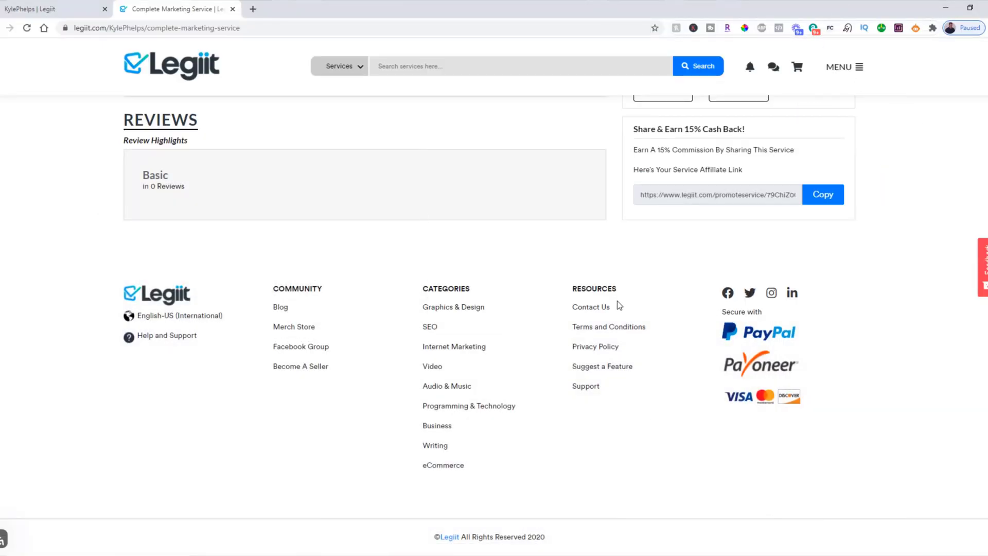